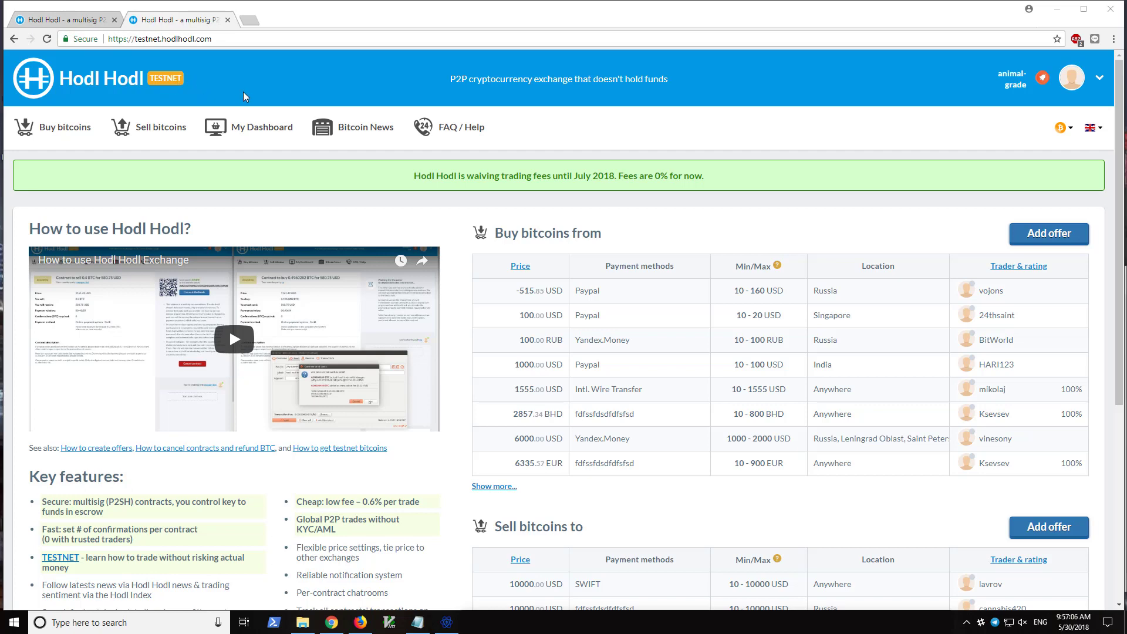
List sell-bitcoin offers and clear the Canada location filter to show global offers
left_click(92, 21)
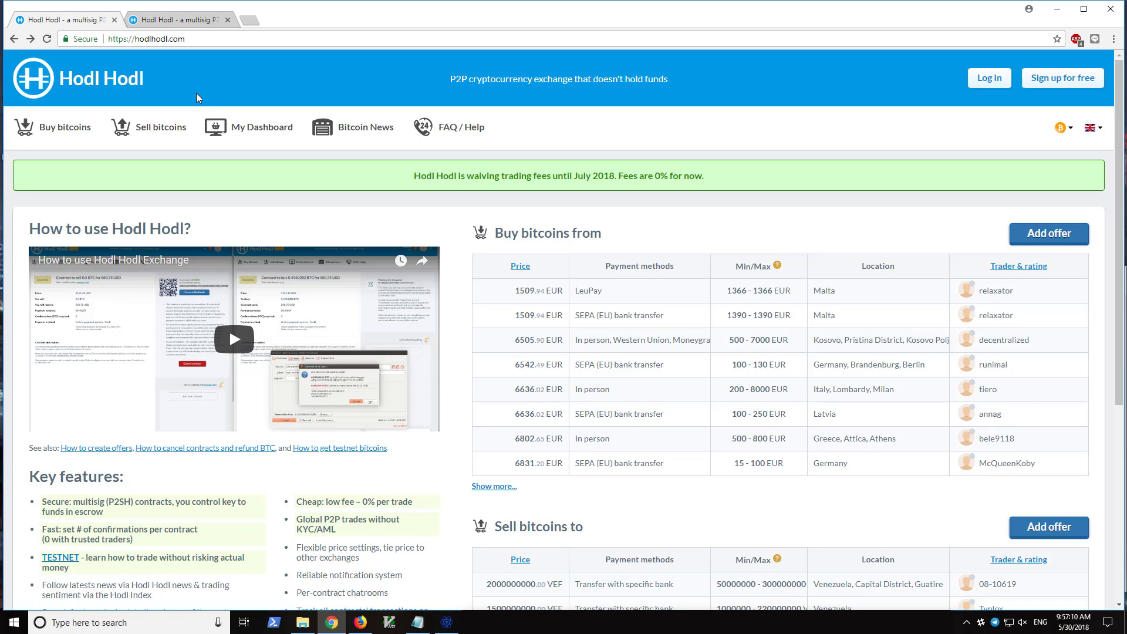
left_click(170, 20)
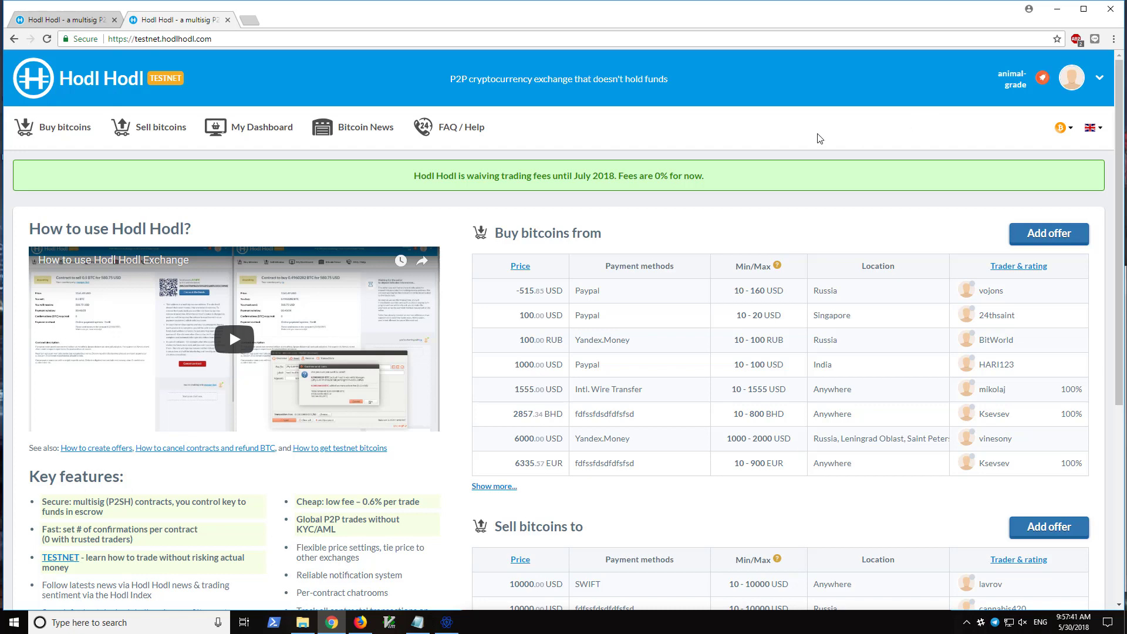
left_click(159, 129)
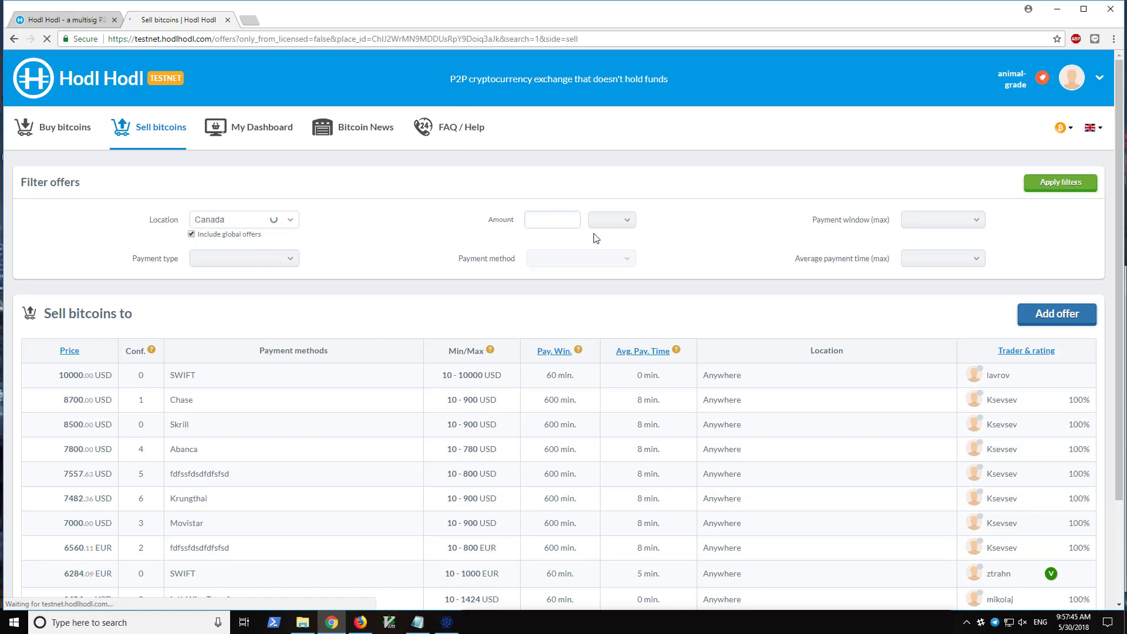
scroll(599, 305, "down", 2)
scroll(606, 305, "up", 2)
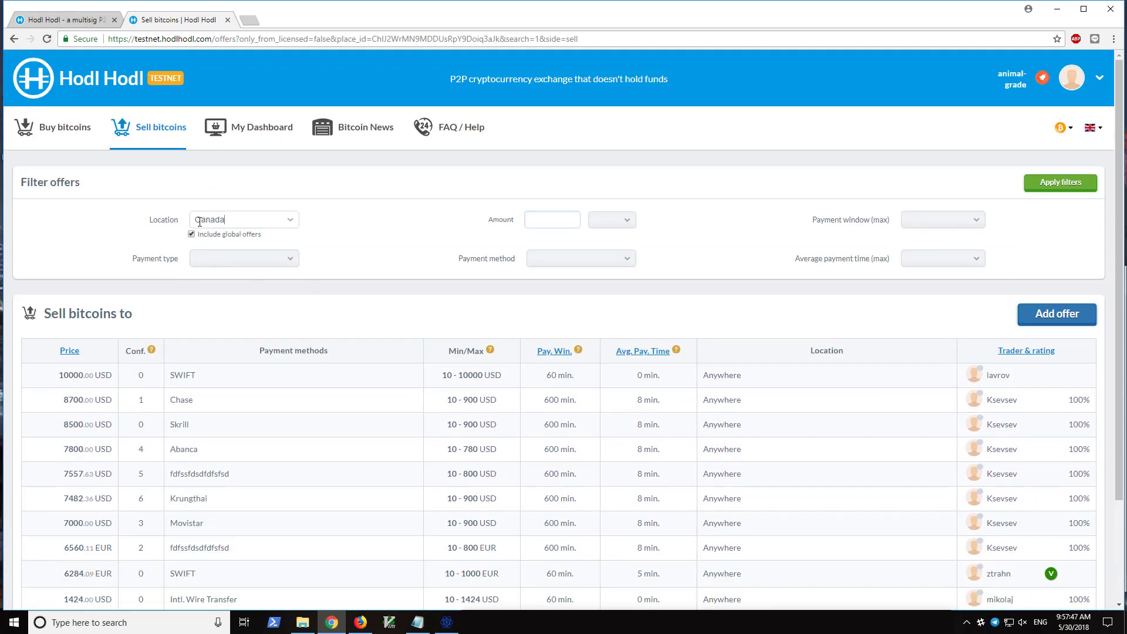
double_click(196, 219)
key("BackSpace")
left_click(1054, 185)
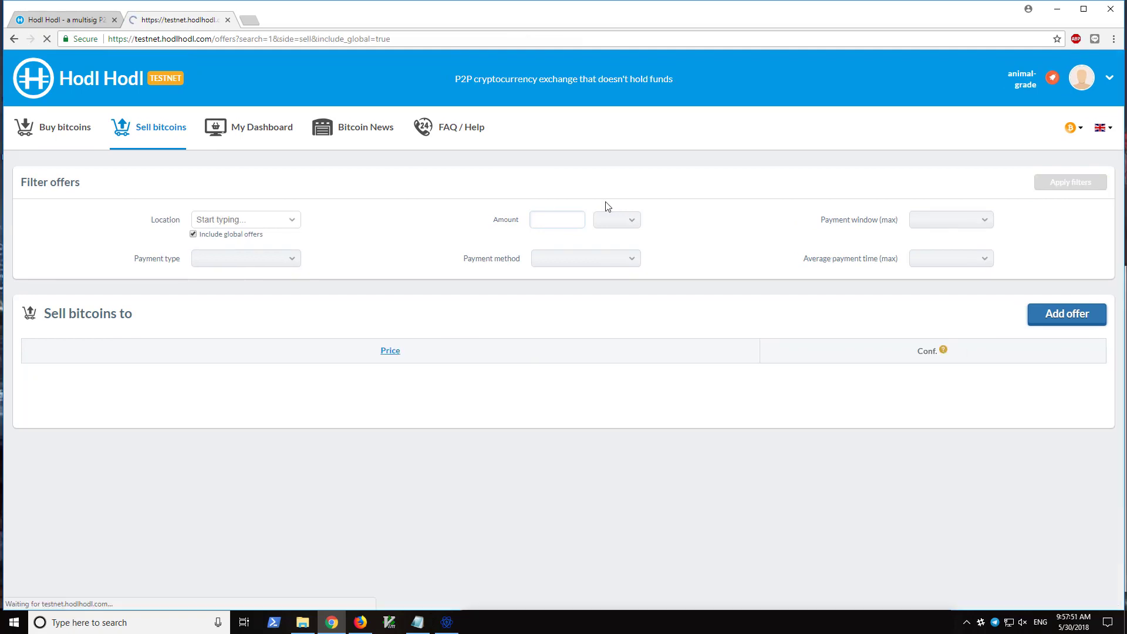
Check the required-confirmations note and open the Grenada offer at 7486.52 USD
scroll(632, 299, "down", 8)
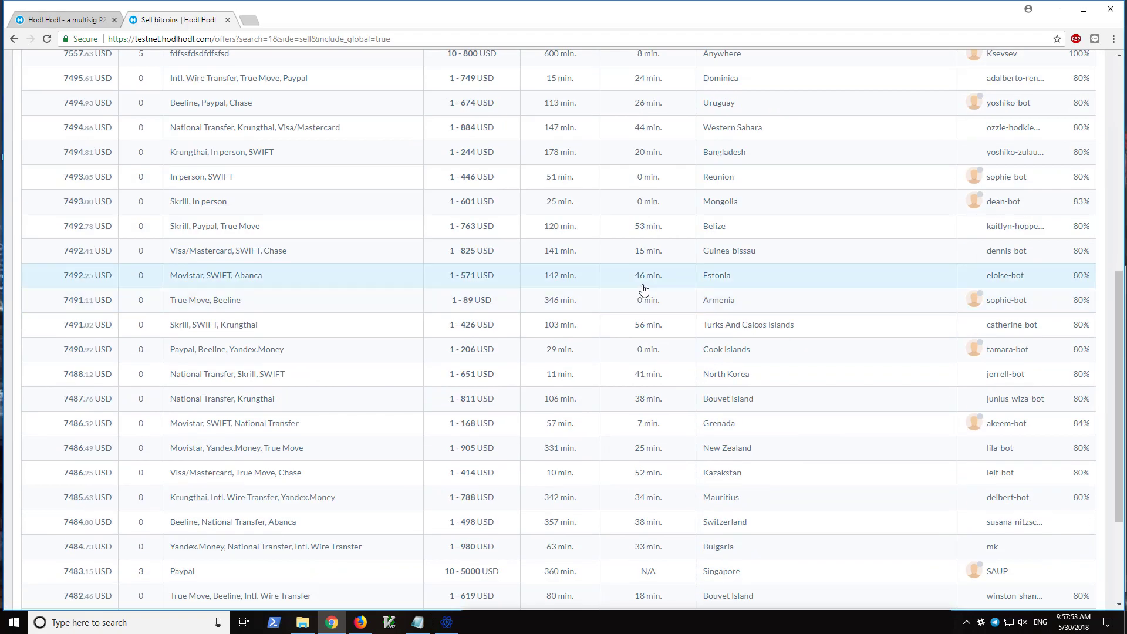
scroll(658, 277, "up", 8)
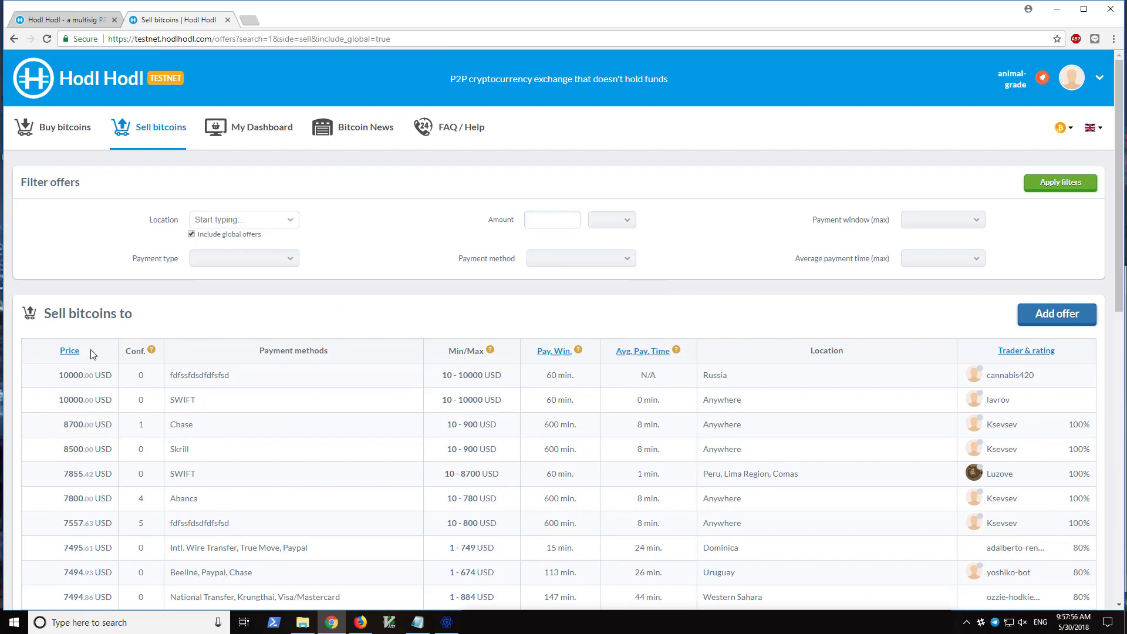
left_click(151, 350)
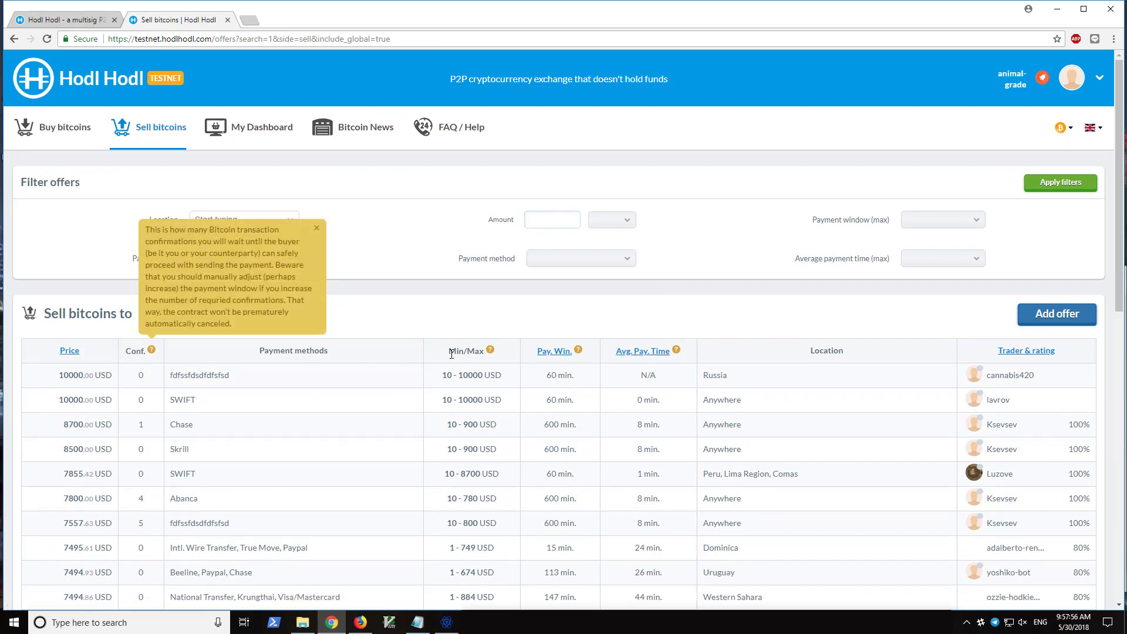
left_click(316, 228)
scroll(279, 382, "down", 6)
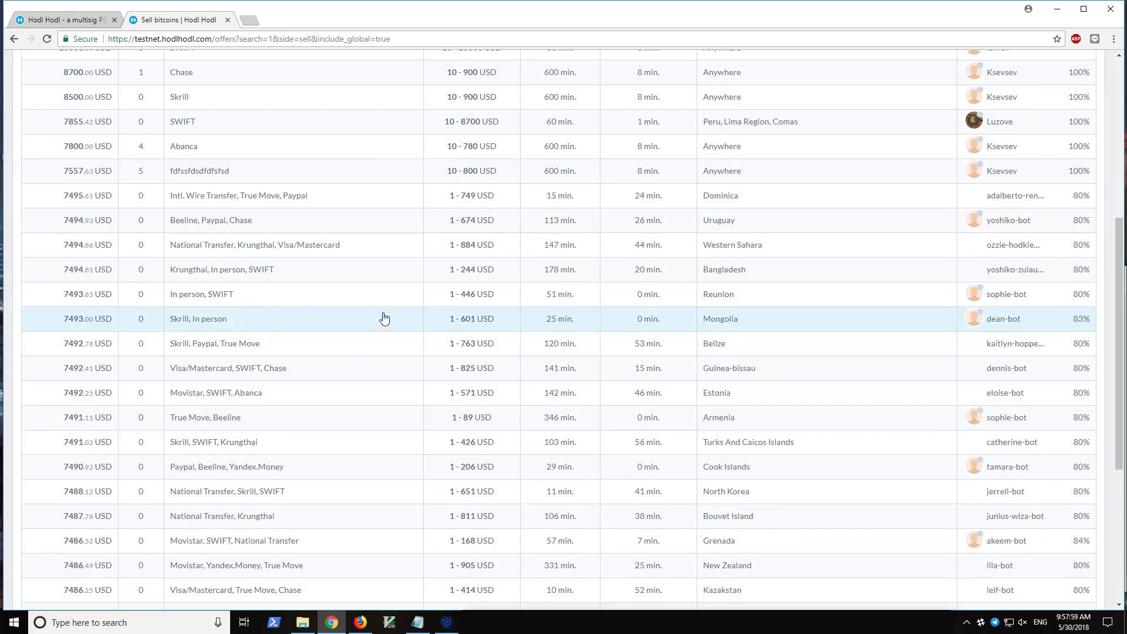
scroll(382, 317, "up", 6)
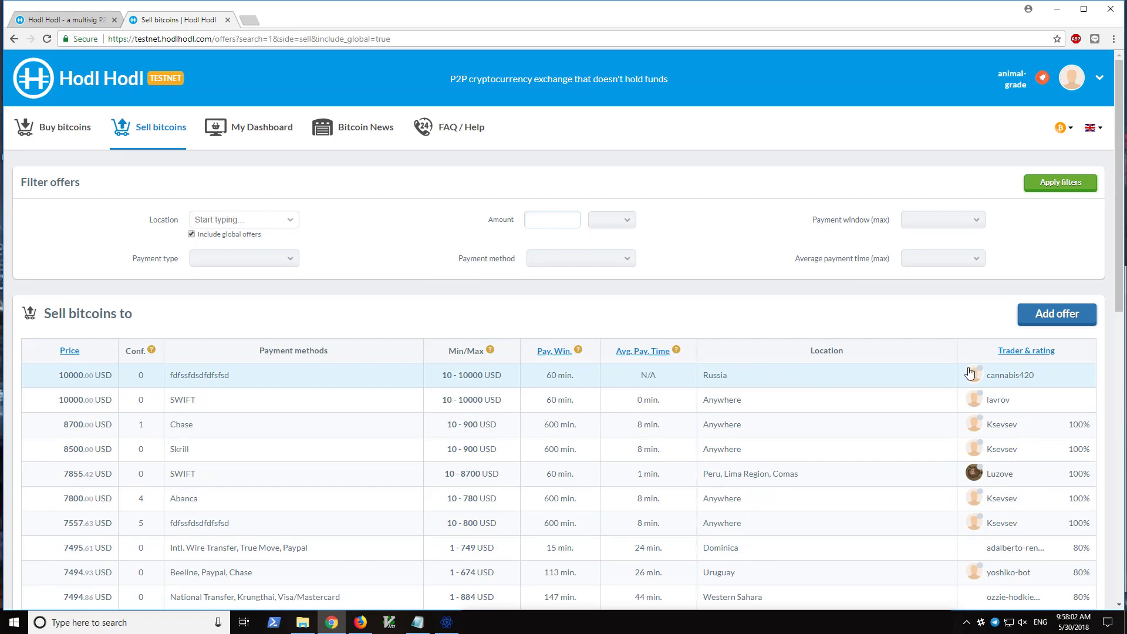
scroll(968, 373, "down", 6)
scroll(926, 385, "down", 4)
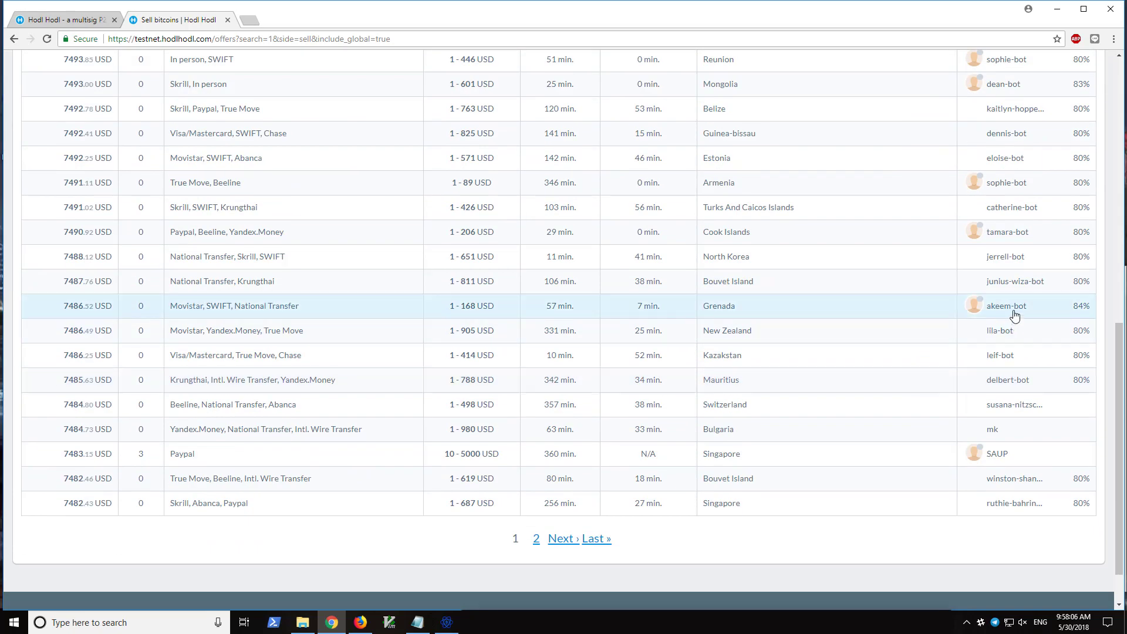
left_click(1010, 312)
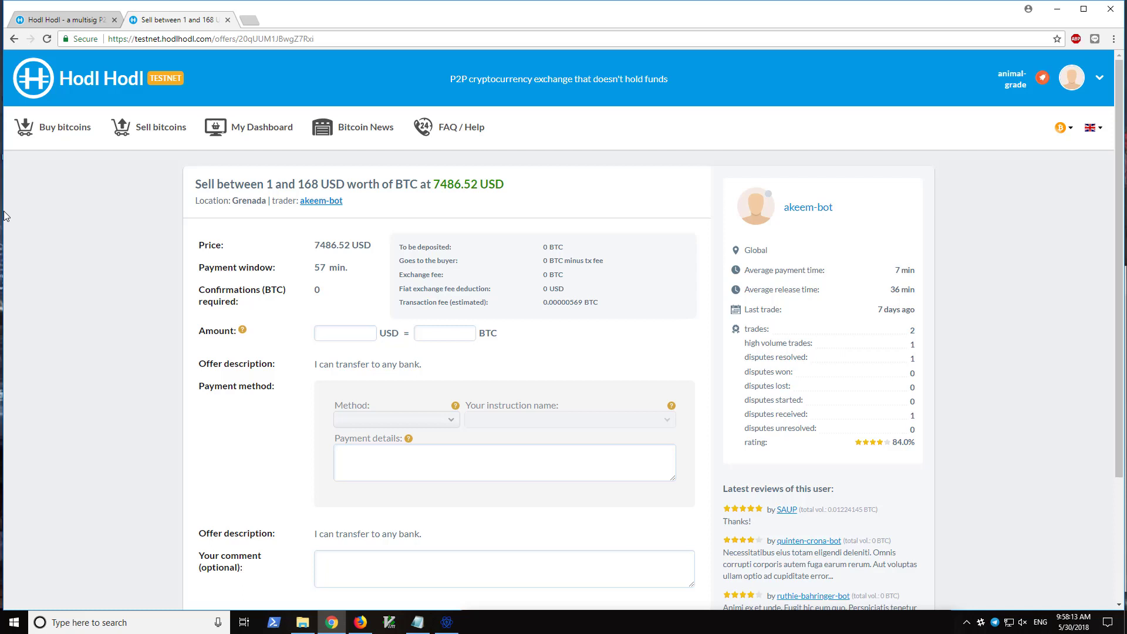
Narrow the Chrome window to uncover the counterparty's Firefox window behind it
left_click_drag(3, 212, 191, 209)
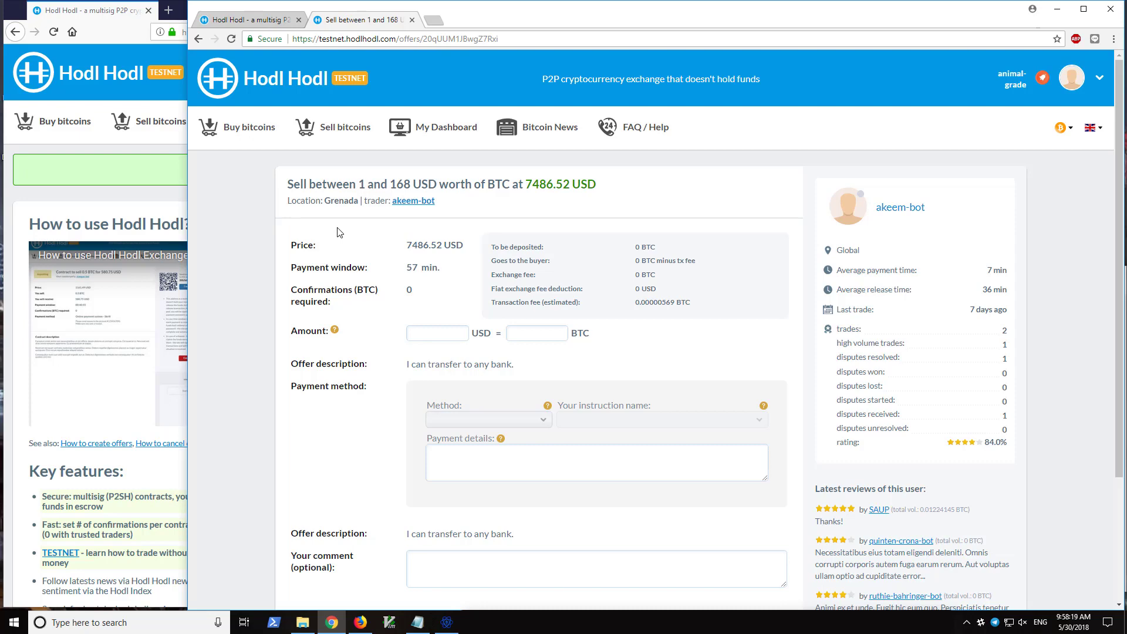
In the counterparty's window, open Trading Settings and select the current Bitcoin address
left_click(145, 194)
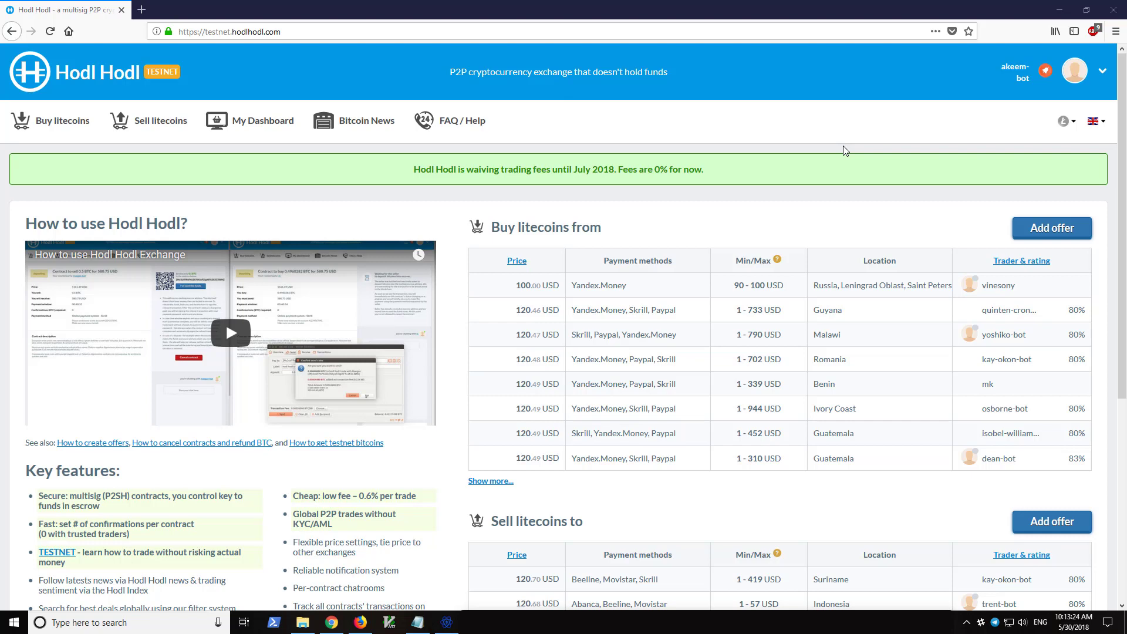
left_click(1075, 71)
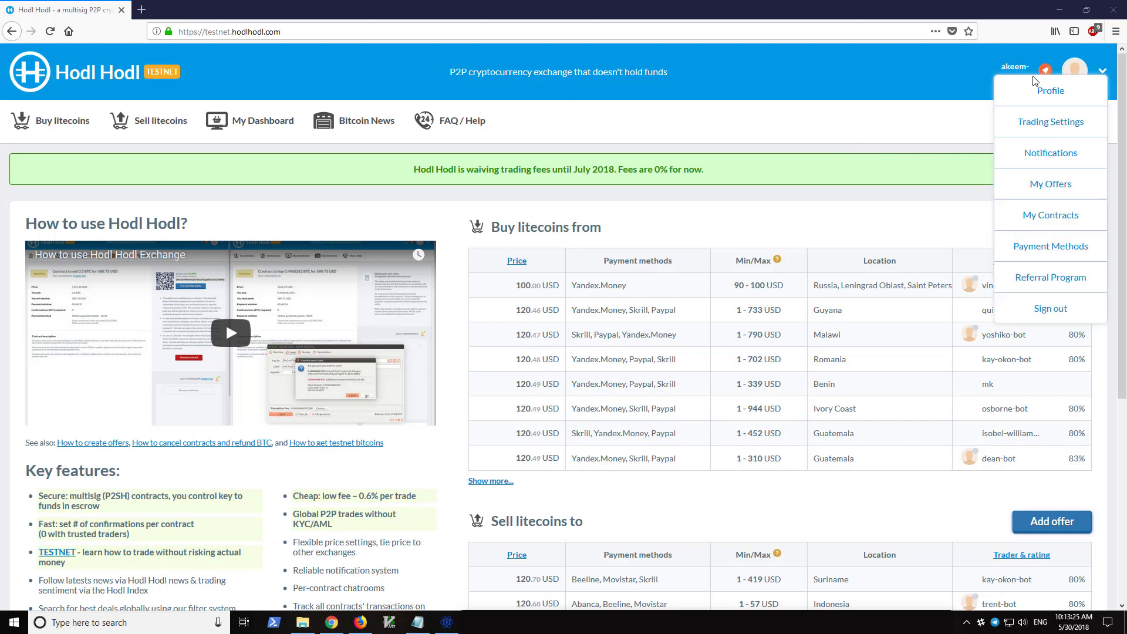
left_click(1068, 123)
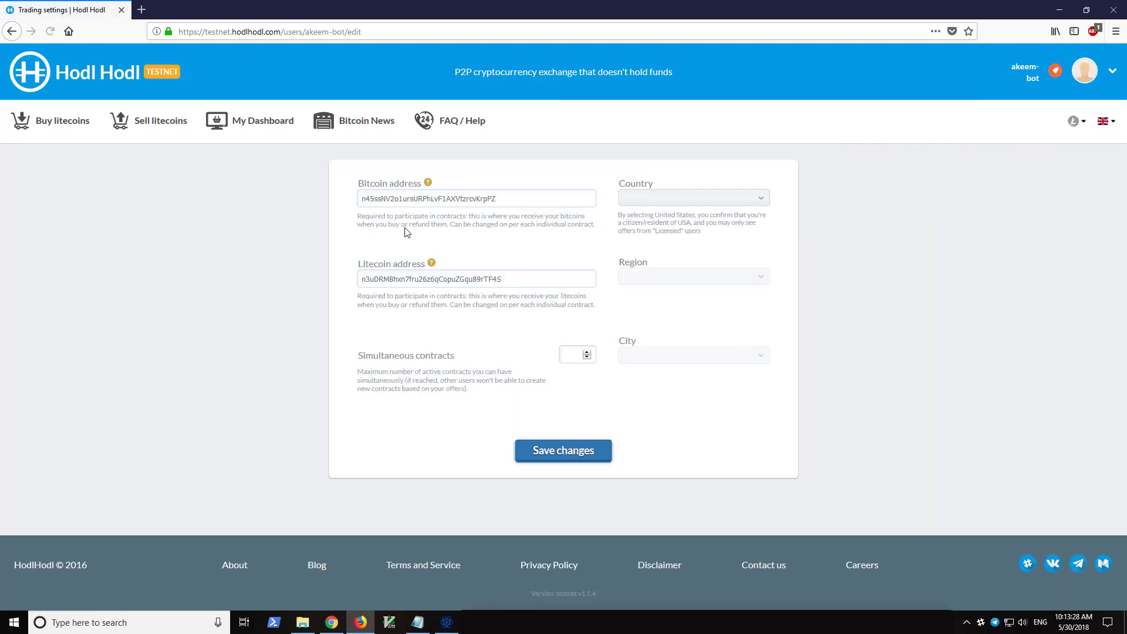
left_click_drag(521, 200, 191, 203)
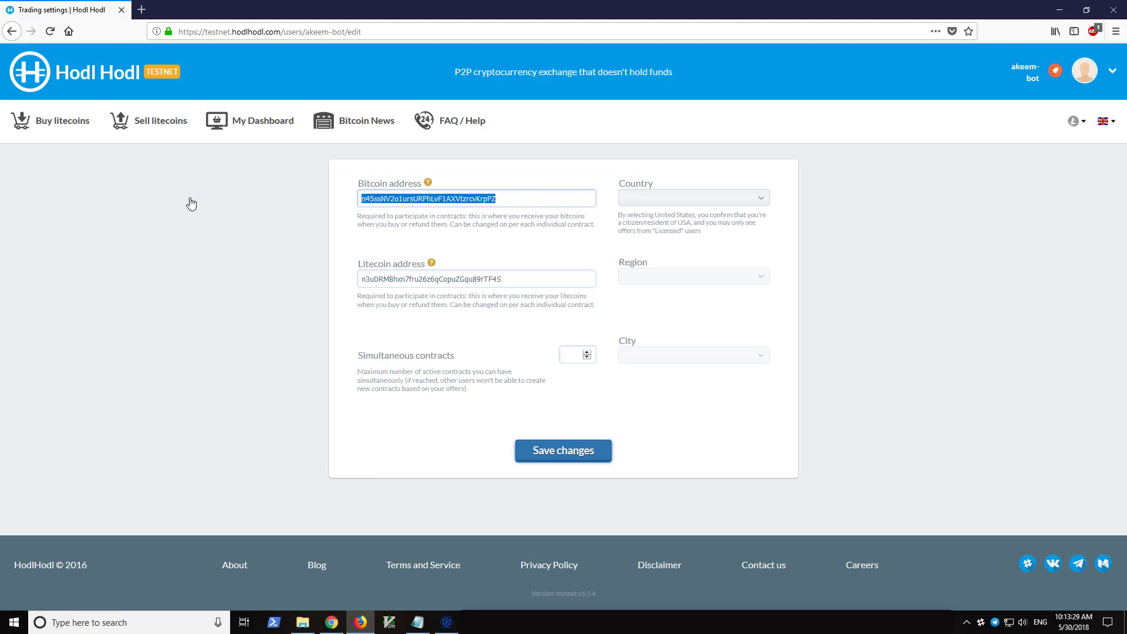
Copy Electrum's receiving address, enable the Addresses list, and place the wallet on the right
left_click(446, 623)
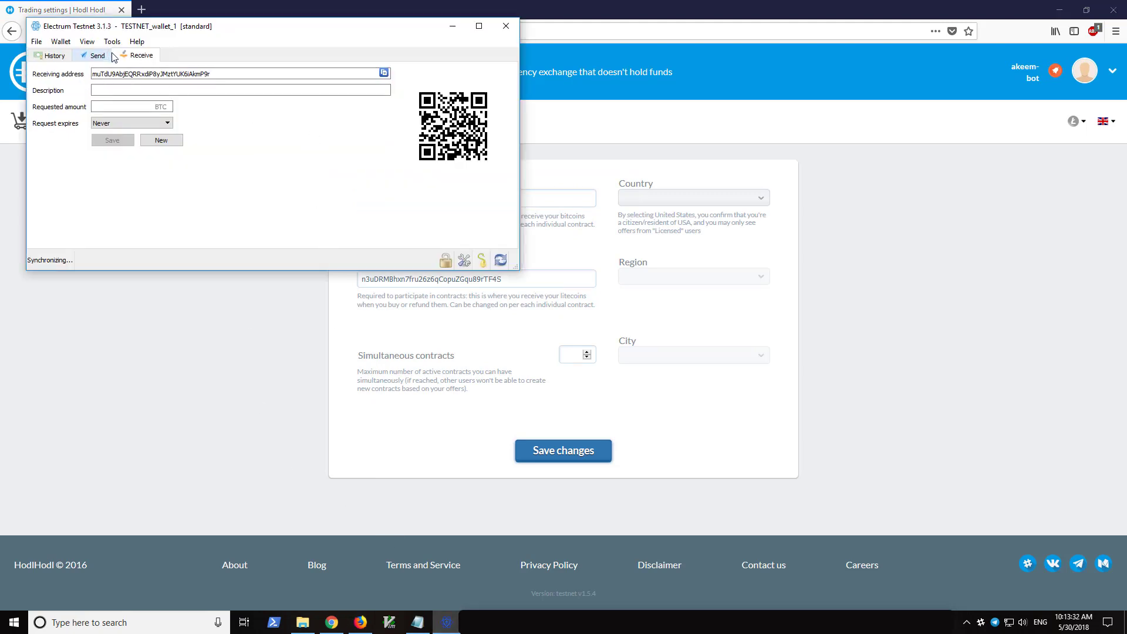
left_click(384, 73)
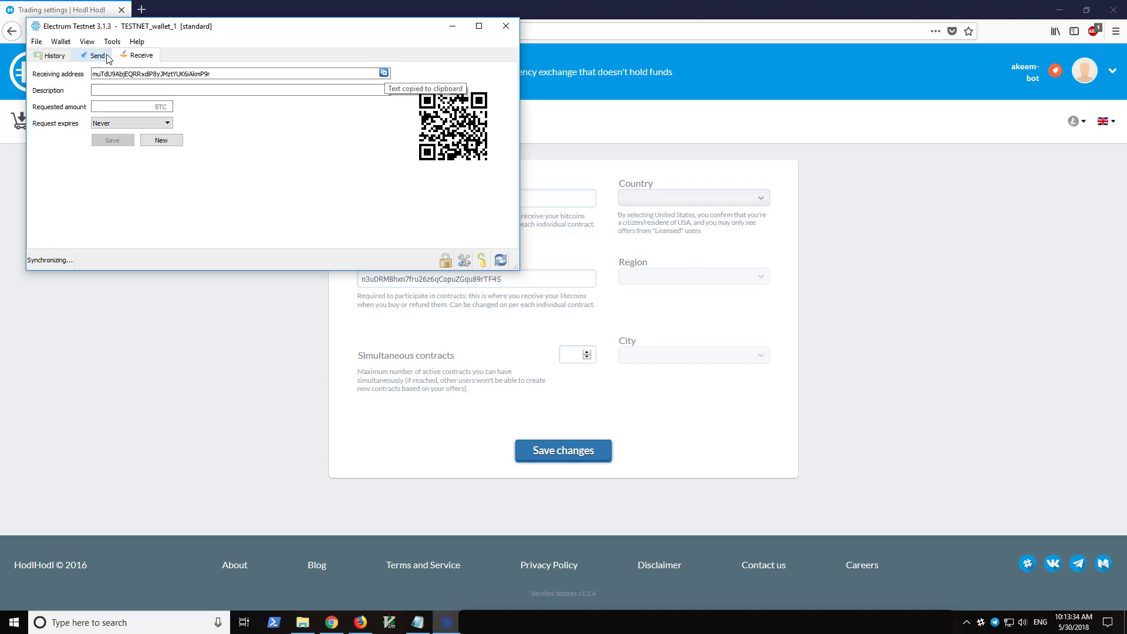
left_click(87, 41)
left_click(97, 57)
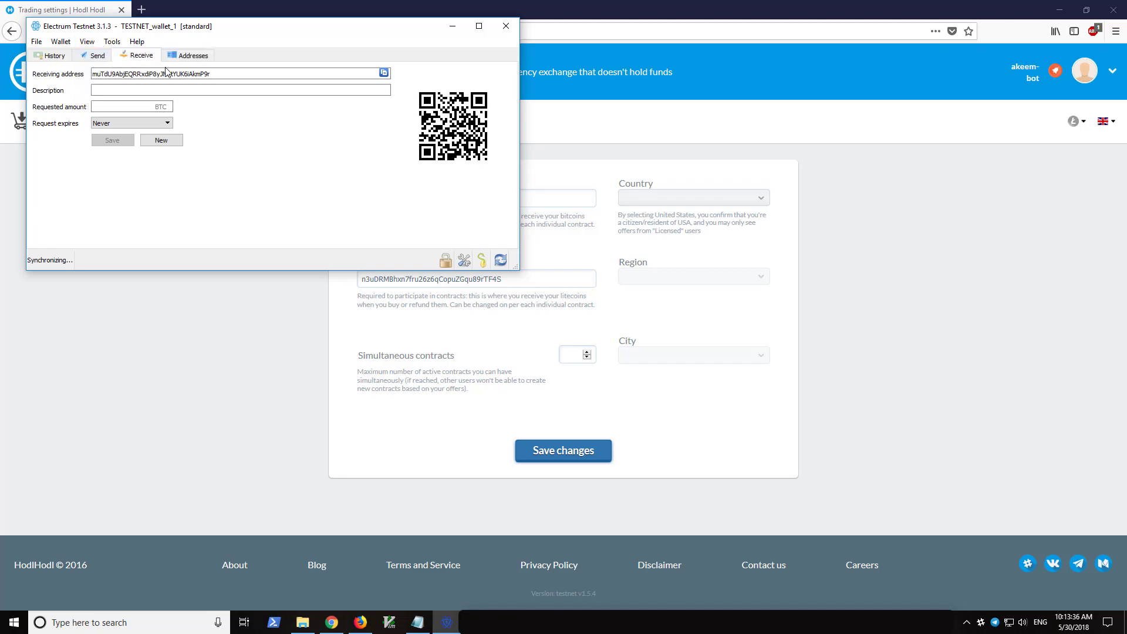
left_click(187, 55)
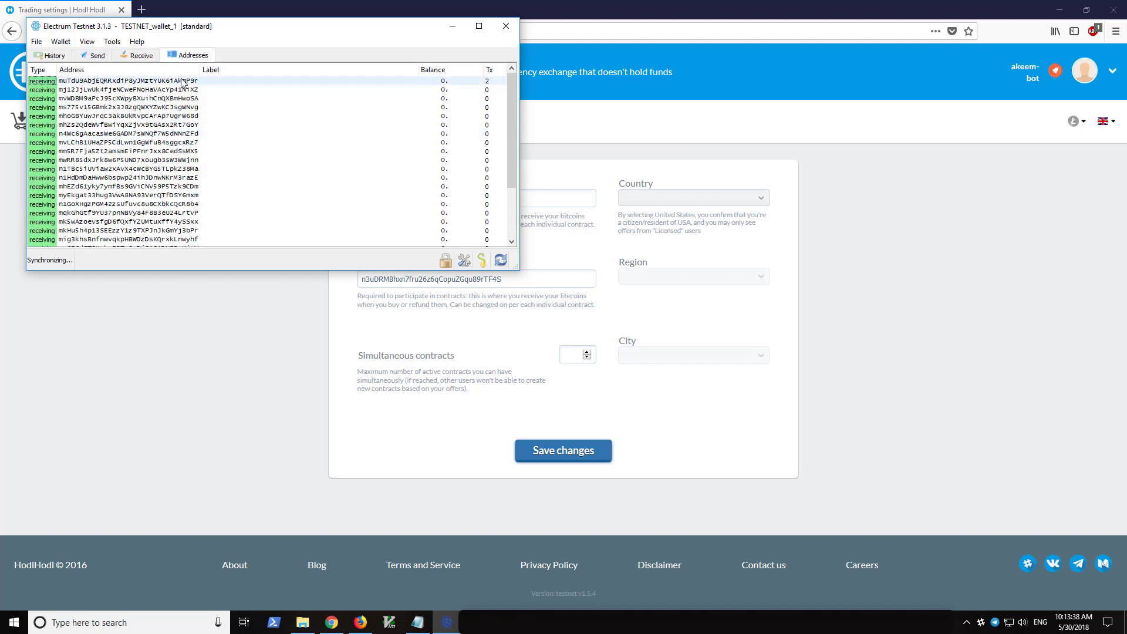
left_click_drag(278, 26, 832, 131)
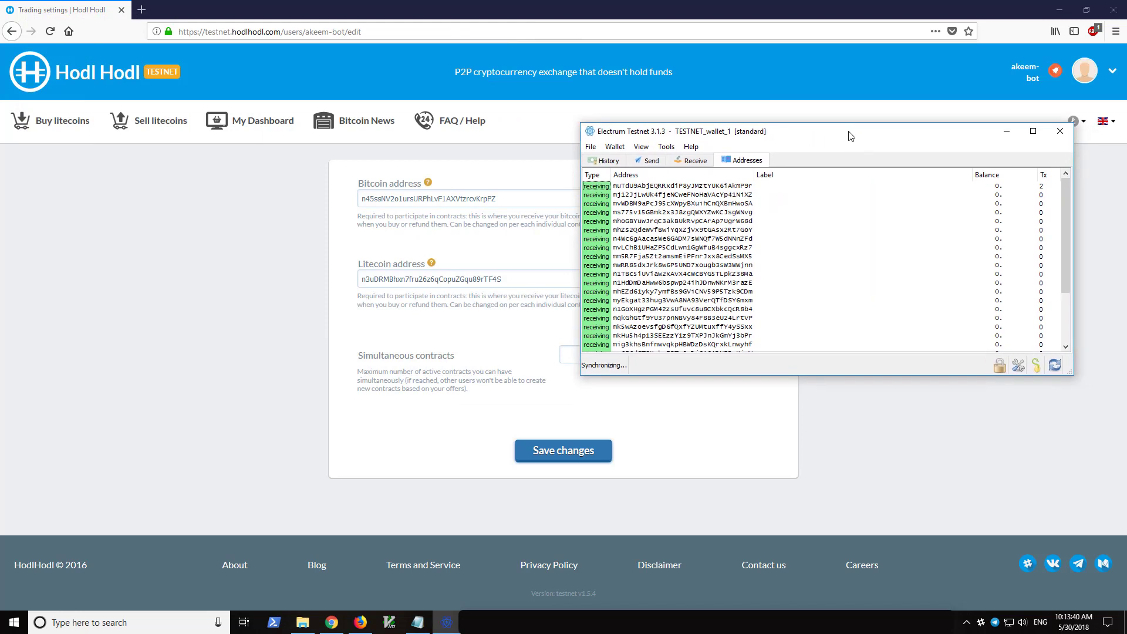
left_click(693, 160)
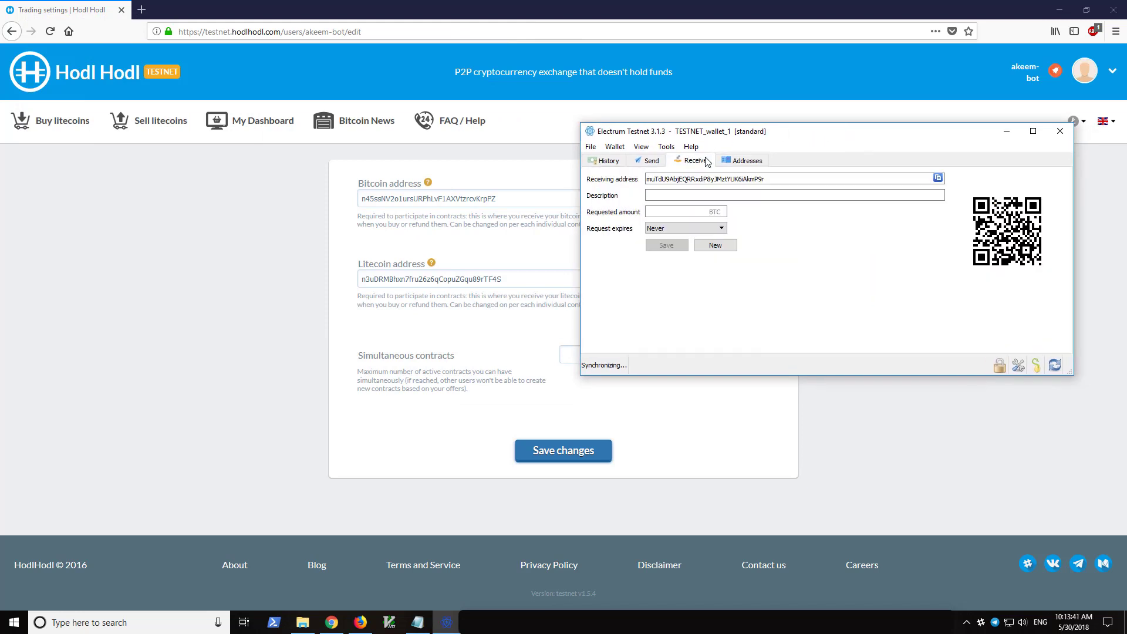
Paste the Electrum address over the Bitcoin release address, save, and confirm with the account password
left_click(938, 178)
left_click_drag(525, 203, 196, 207)
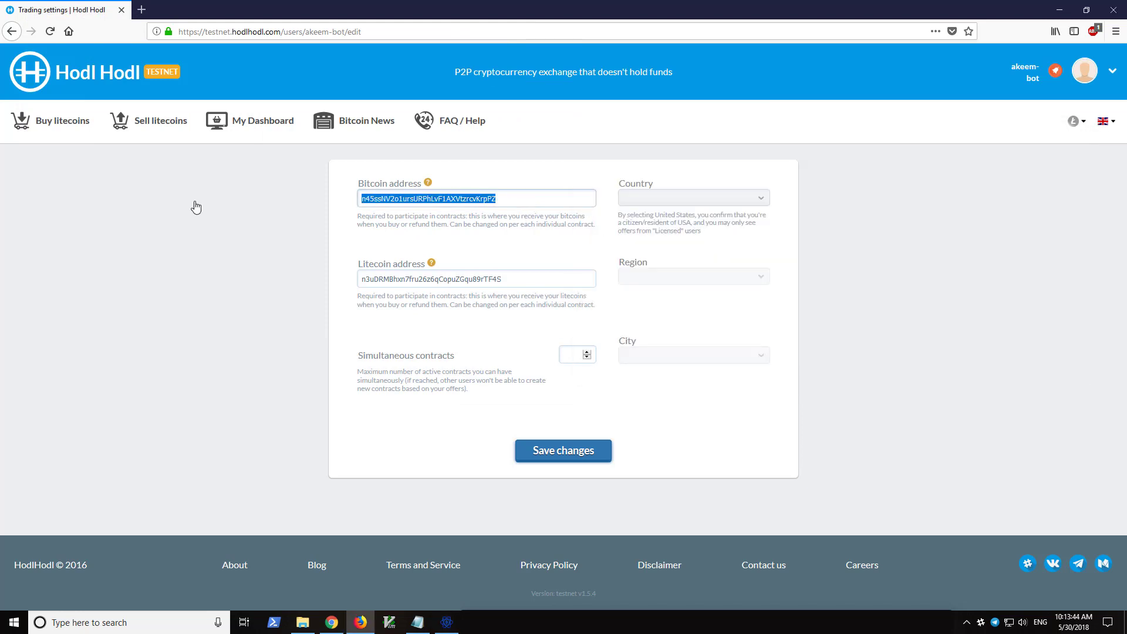
key("ctrl+v")
left_click(567, 454)
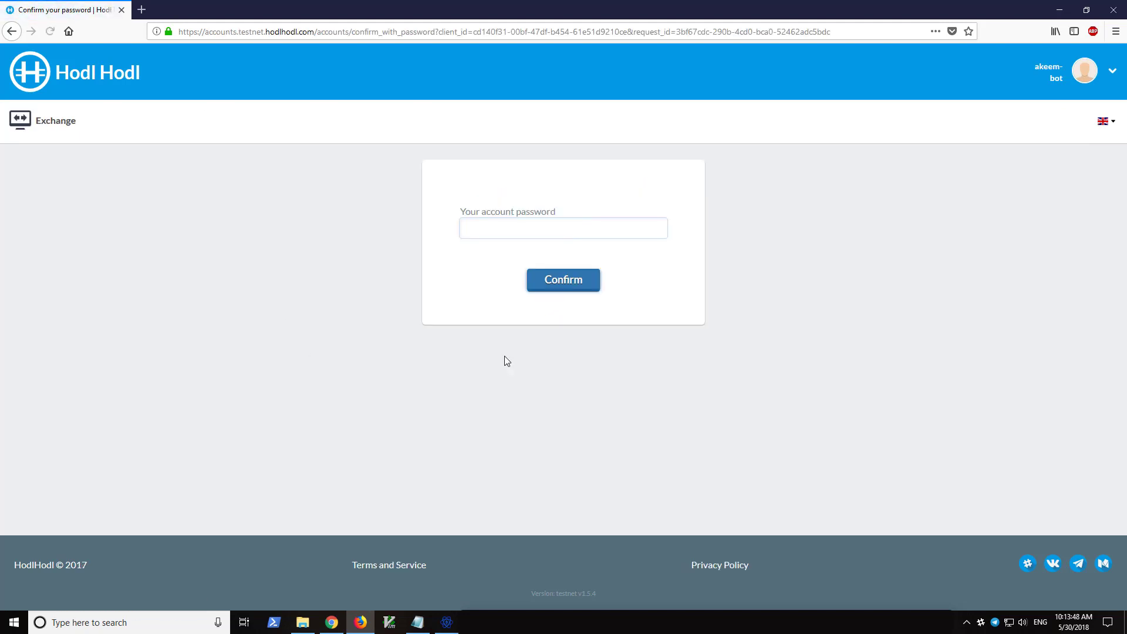
left_click(550, 234)
type("********")
key("Return")
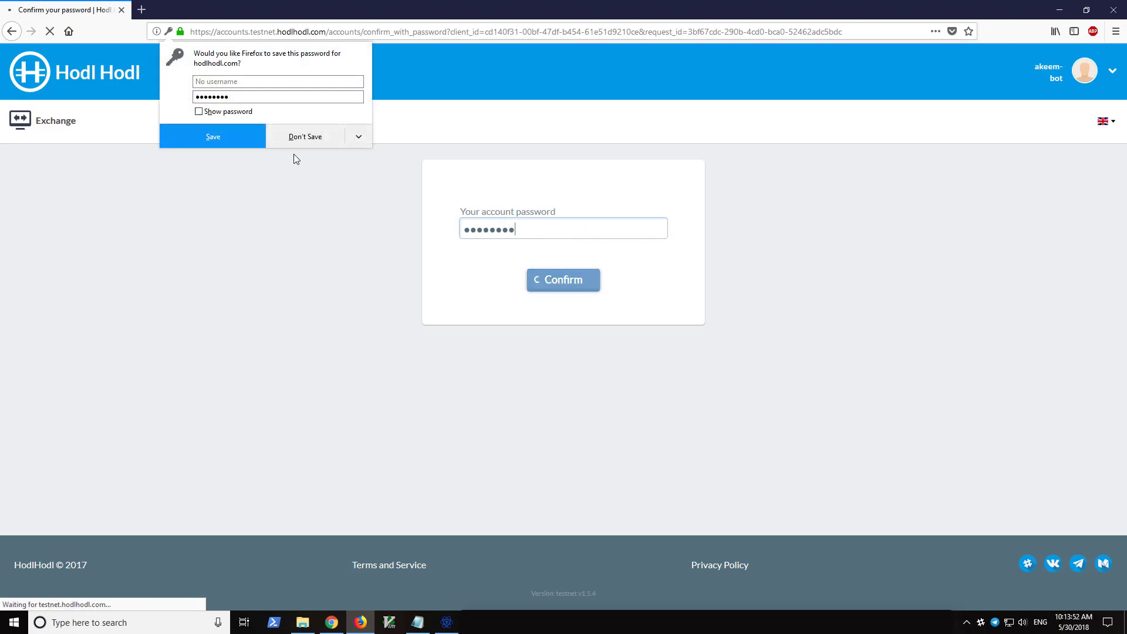
left_click(296, 146)
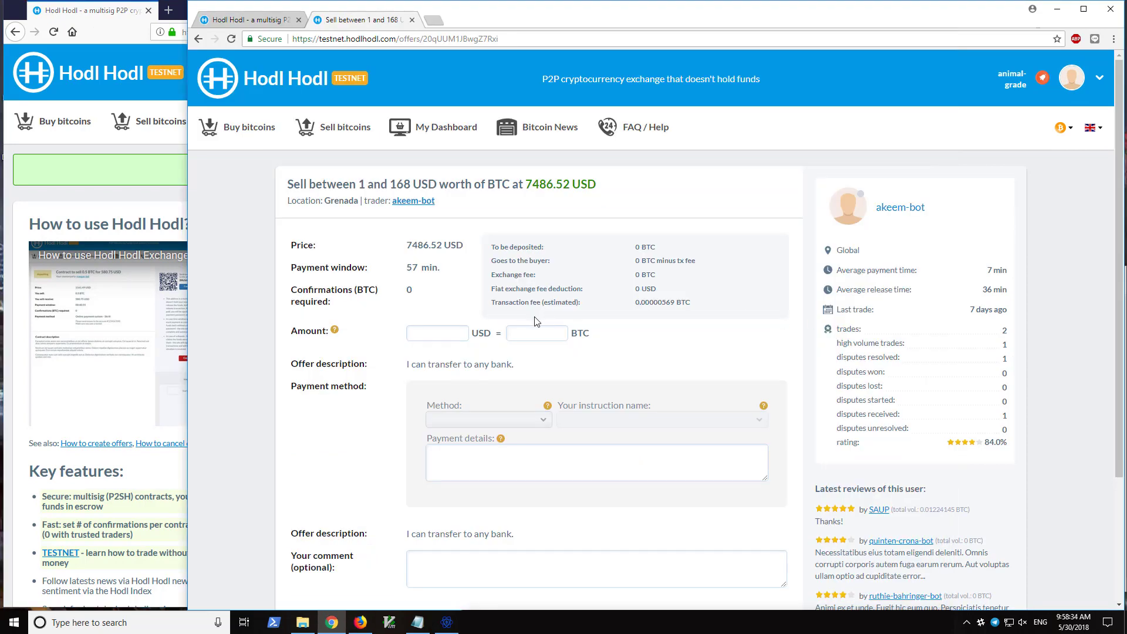
Enter 0.02 BTC as the amount and choose SWIFT (Bank wire) as the payment method
left_click(537, 334)
type("0.0")
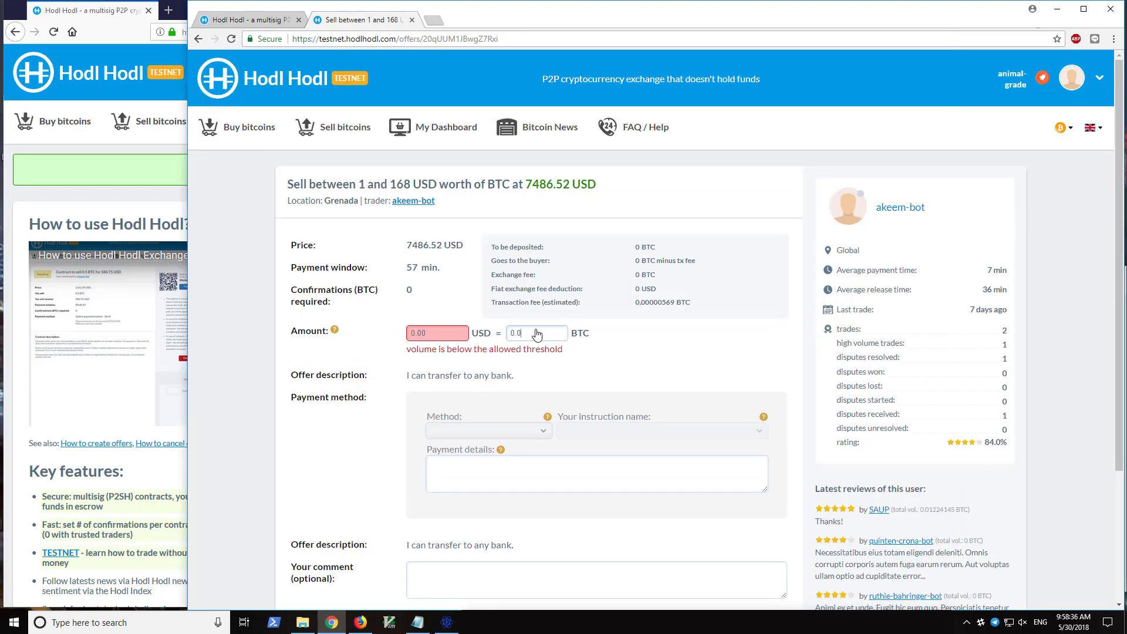
type("2")
scroll(536, 334, "down", 1)
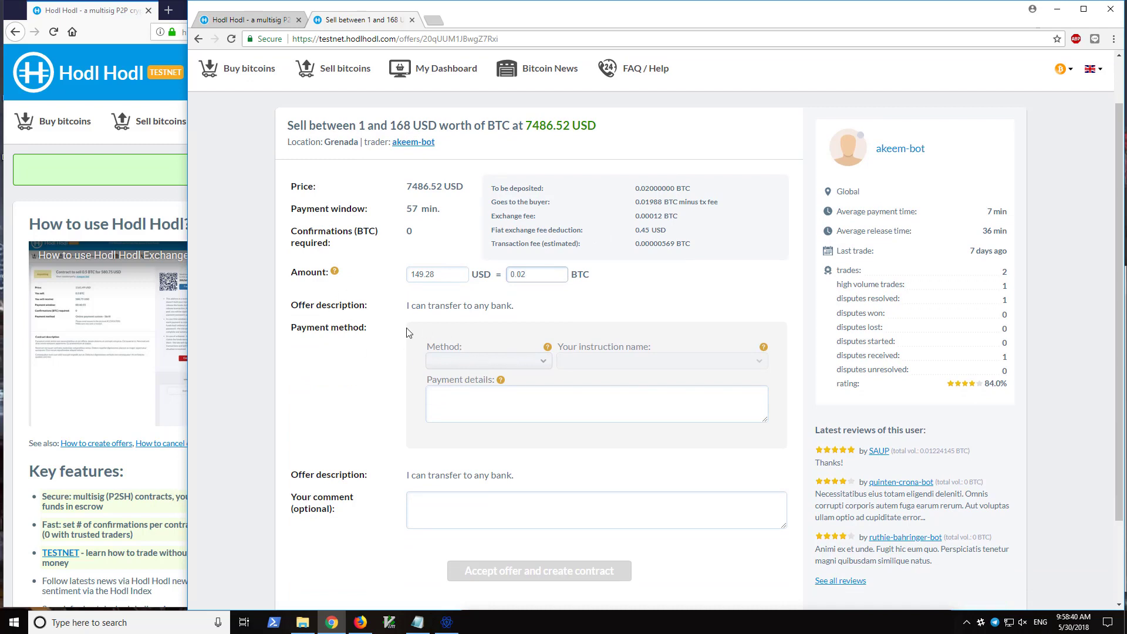
left_click(504, 361)
left_click(531, 377)
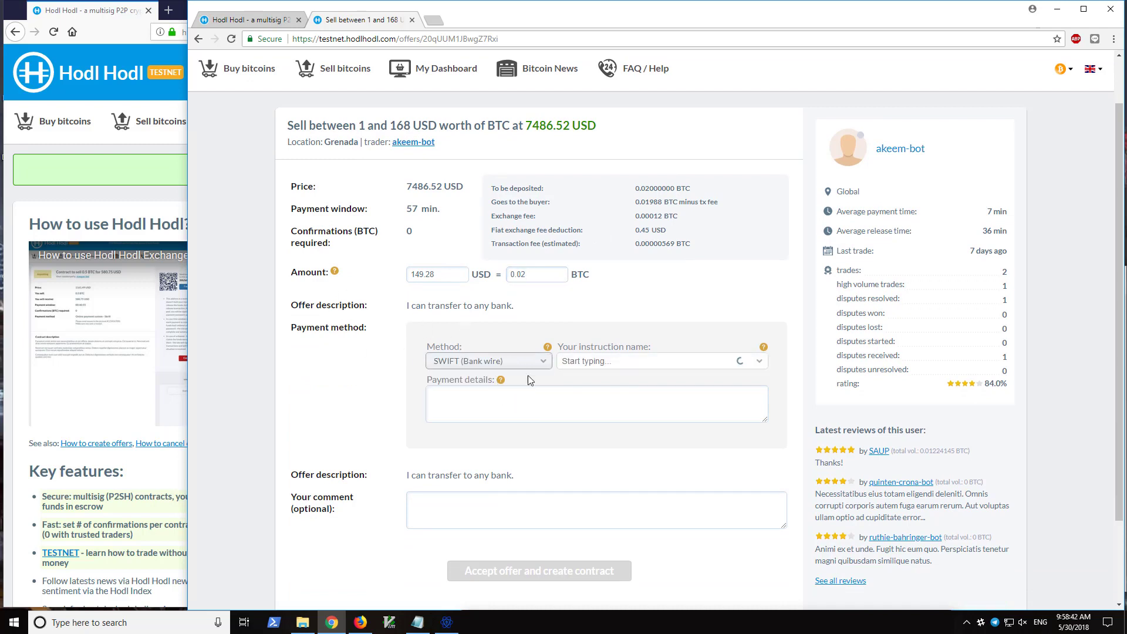
left_click(597, 362)
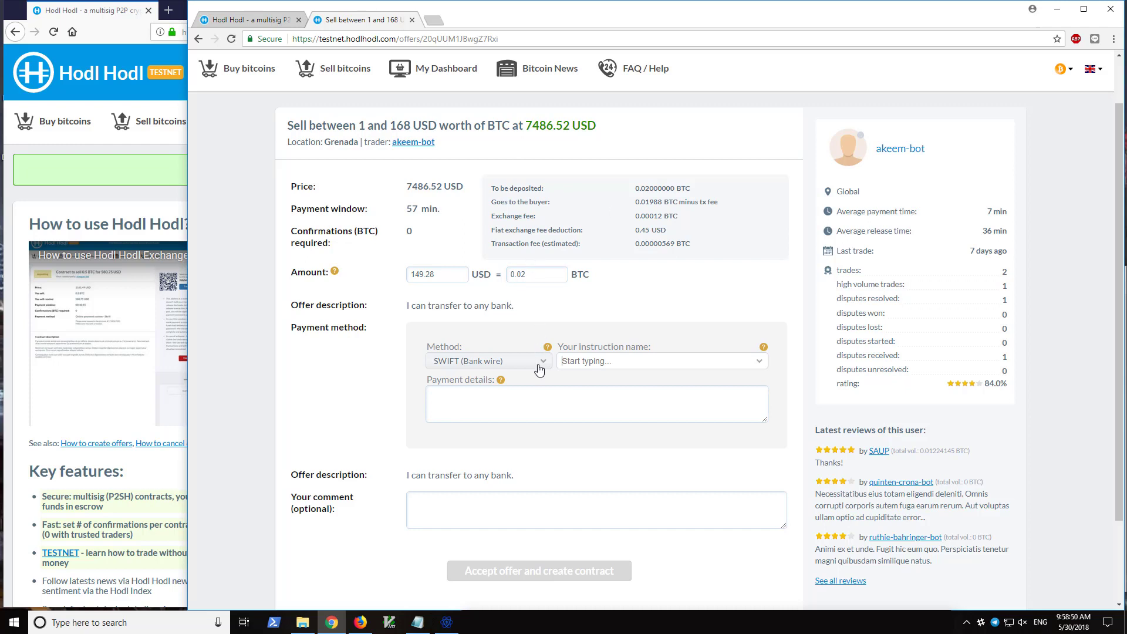
left_click(538, 365)
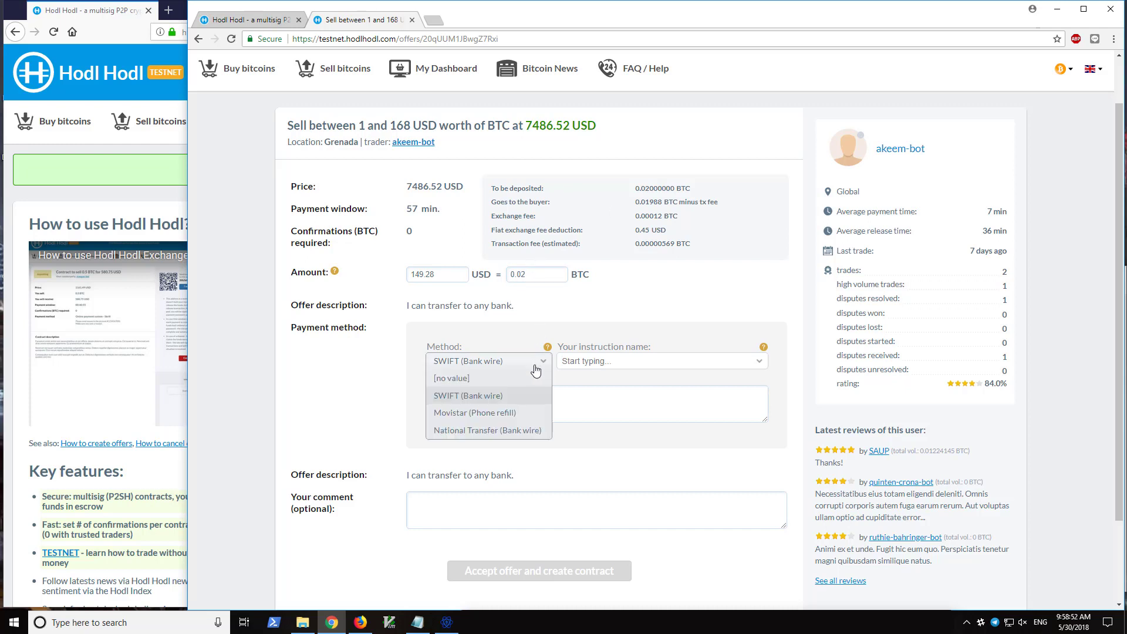
left_click(536, 370)
left_click(535, 370)
Name the instructions 'My Swift instructions', add payment details, and accept the offer to create the contract
left_click(579, 359)
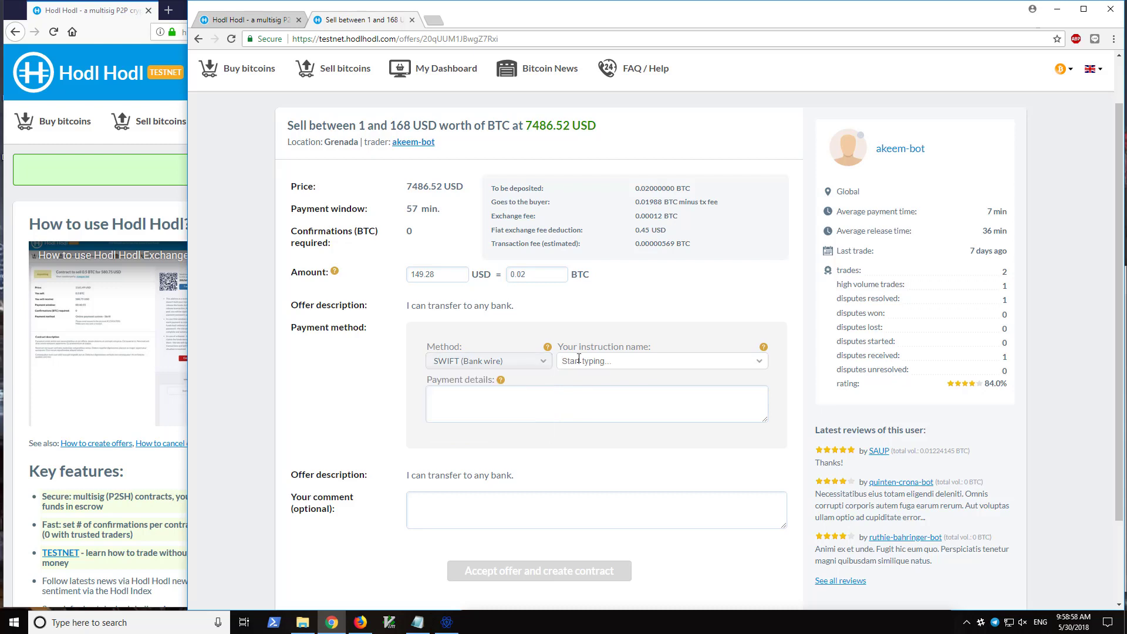
type("My S")
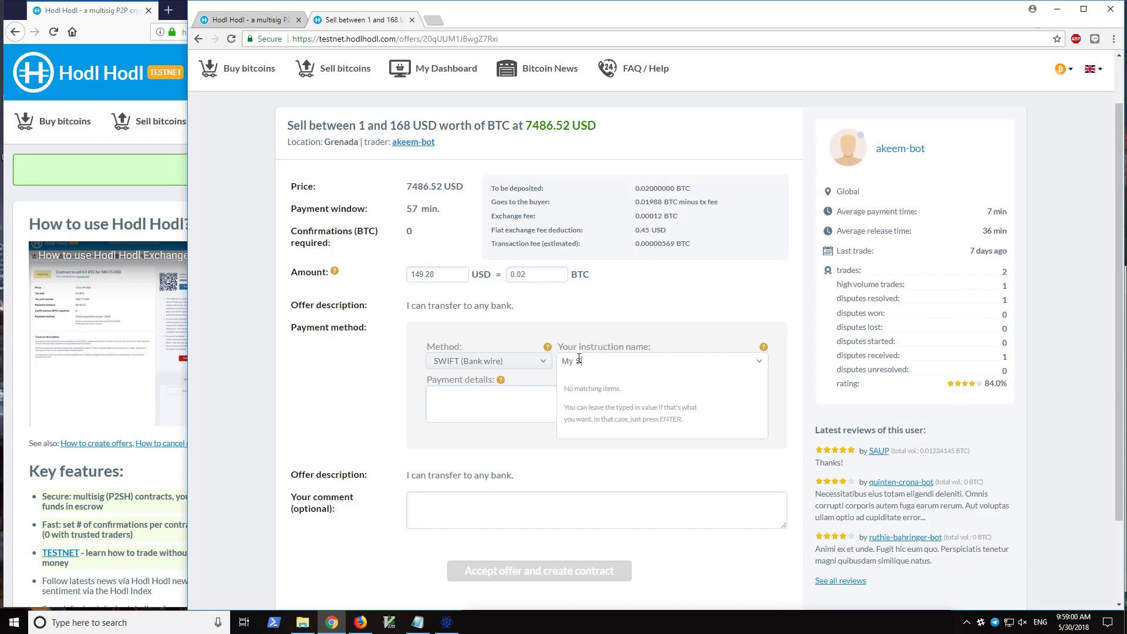
type("wift instructions")
left_click(579, 395)
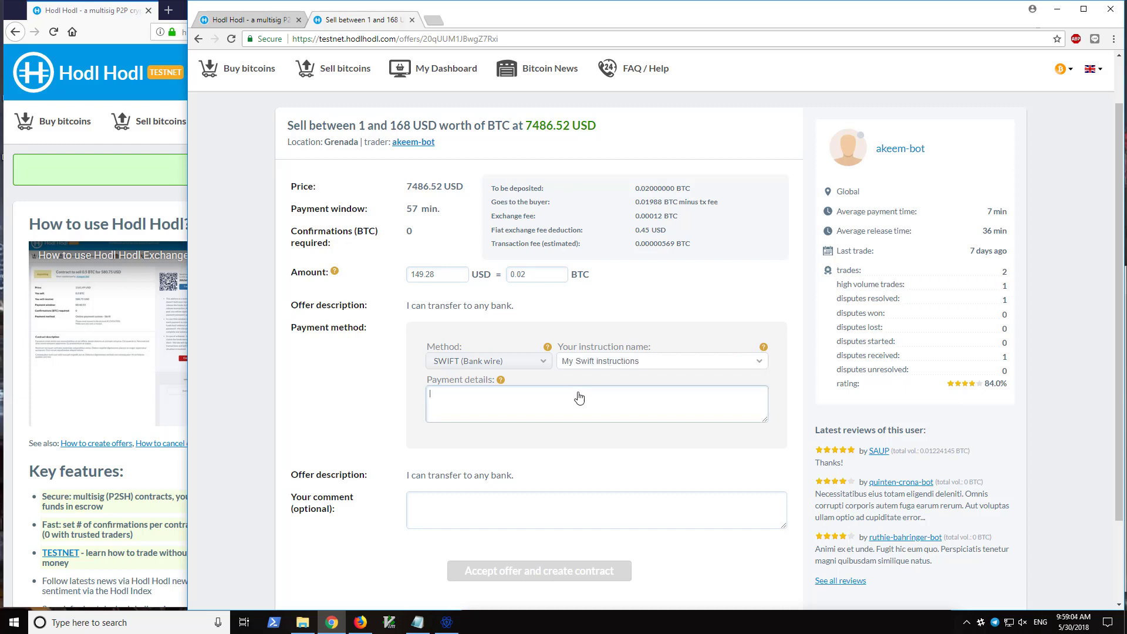
type("s")
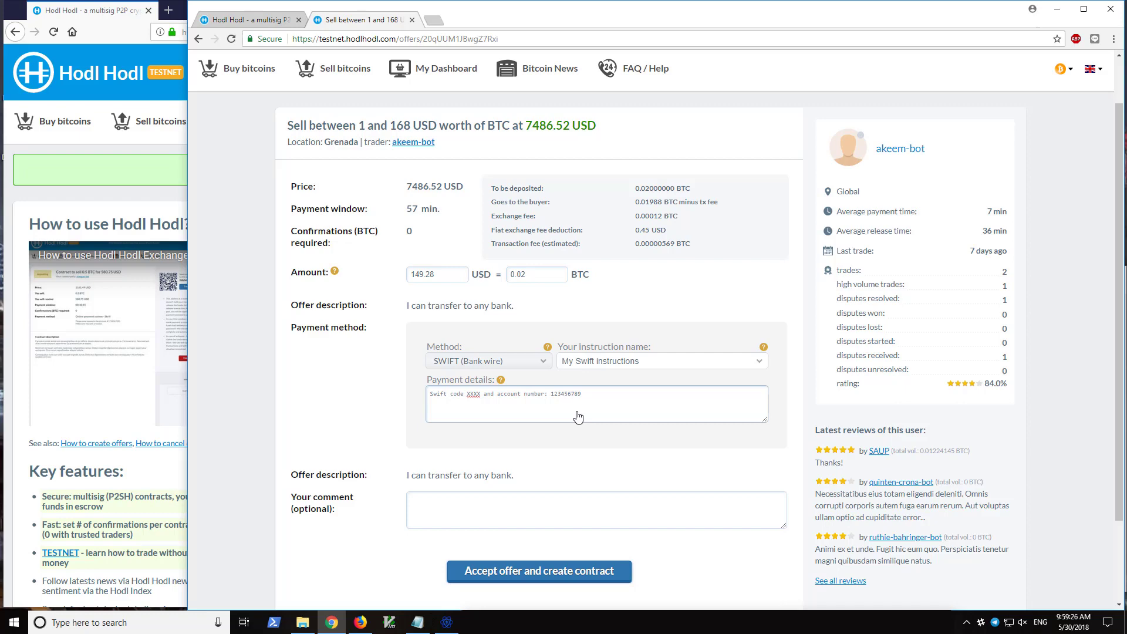
left_click(539, 573)
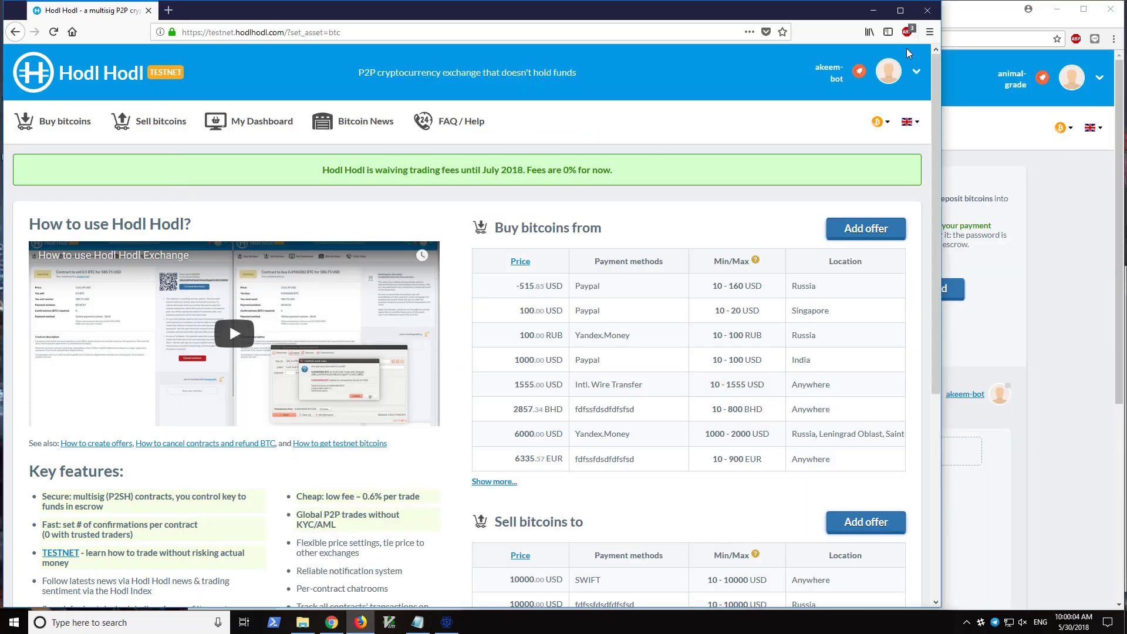
Open the pending 0.02 BTC contract from the buyer's My Contracts, then return to the seller's contract
left_click(898, 70)
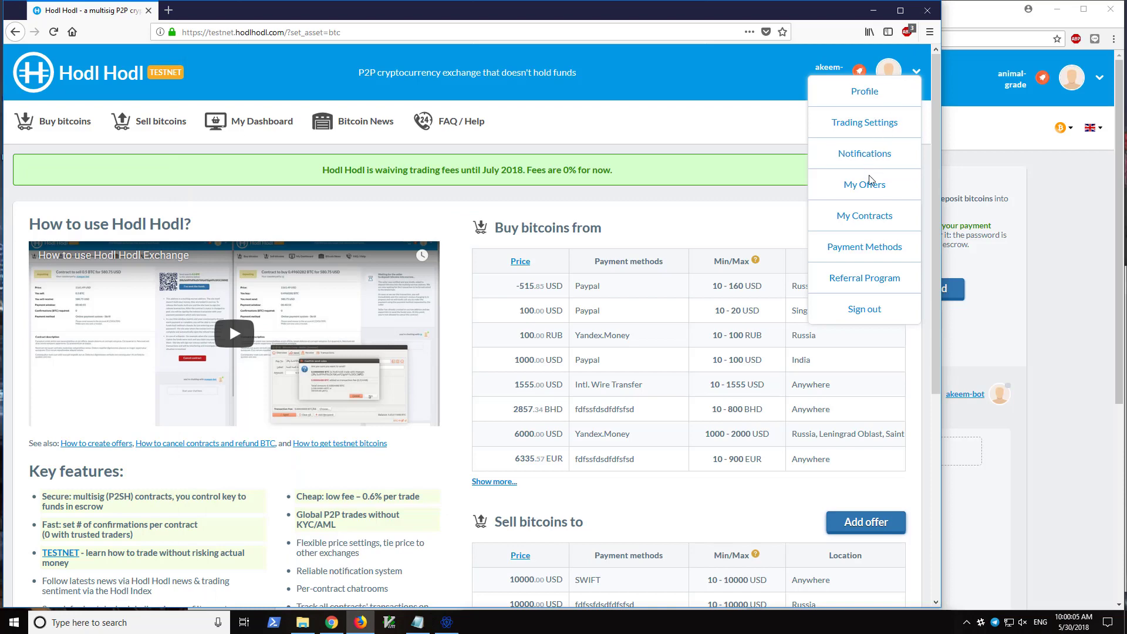
left_click(868, 217)
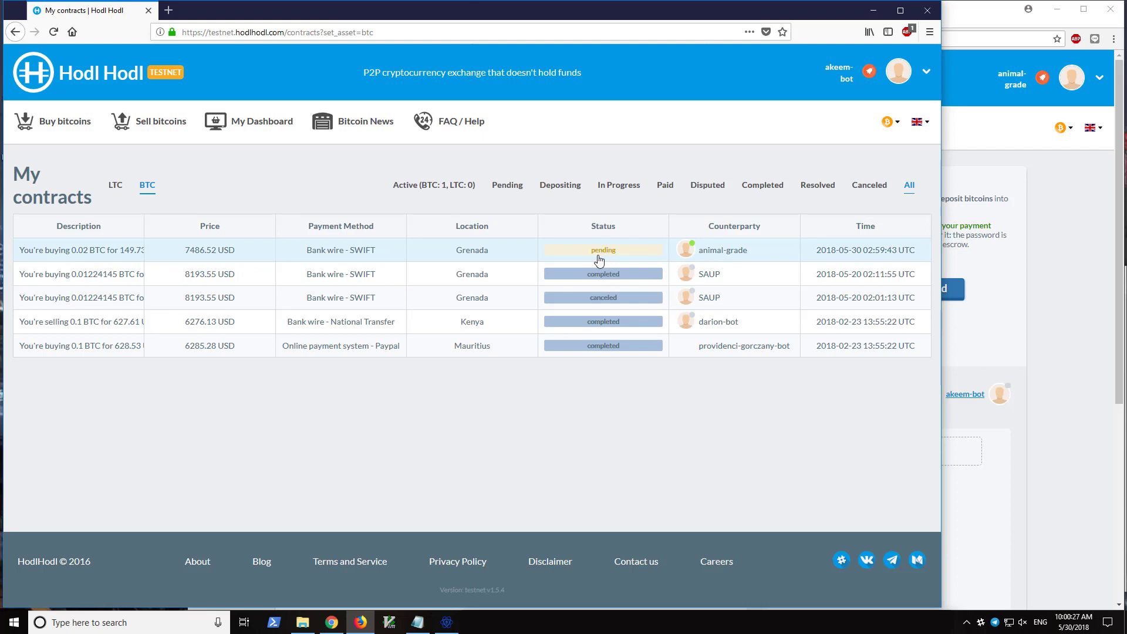
left_click(590, 250)
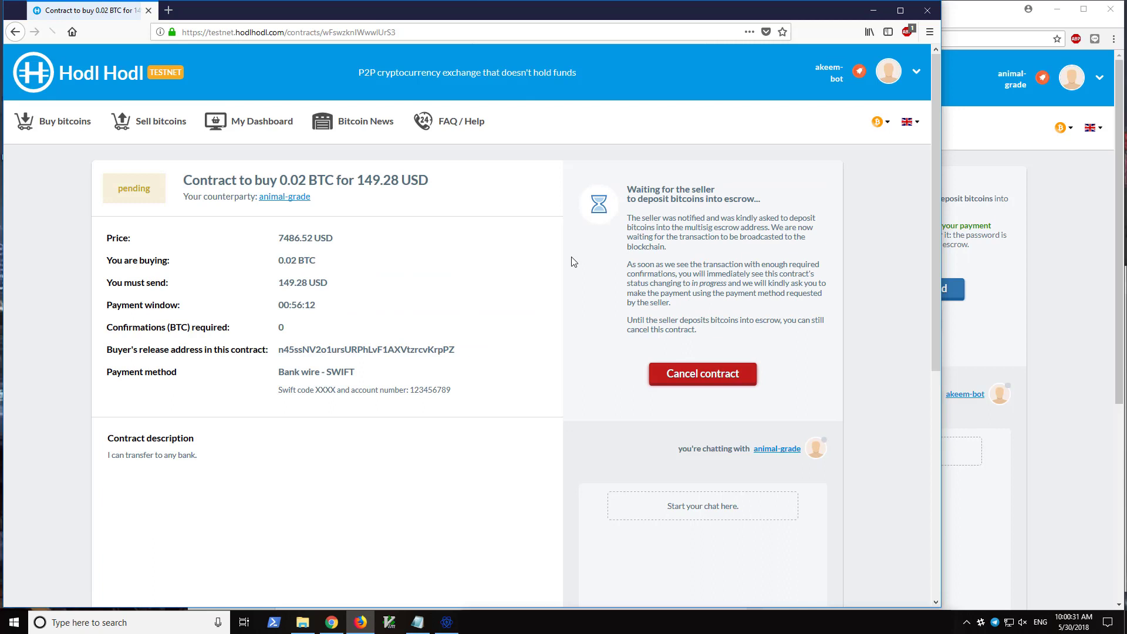
left_click(1036, 301)
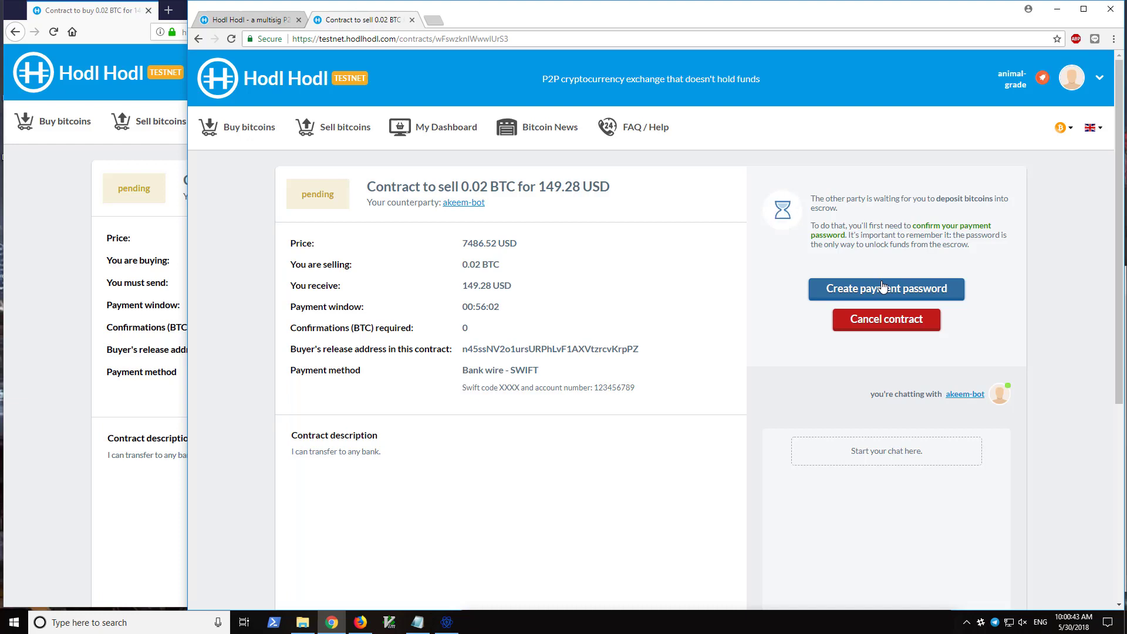
Create the contract's payment password and repeat it in Confirm password
left_click(883, 287)
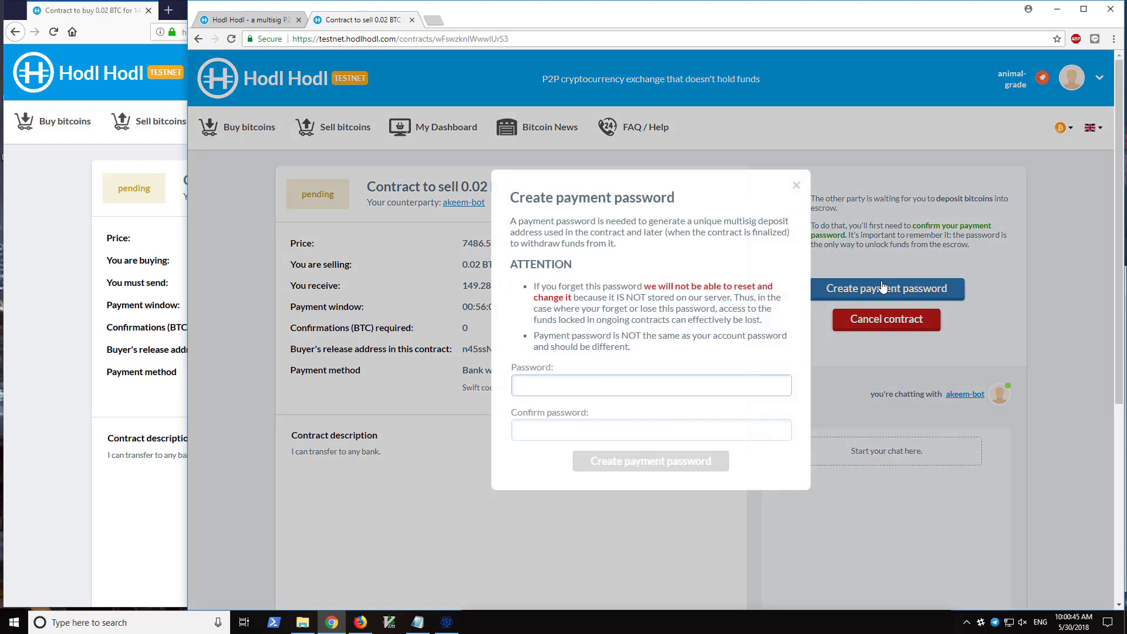
type("••")
key("Tab")
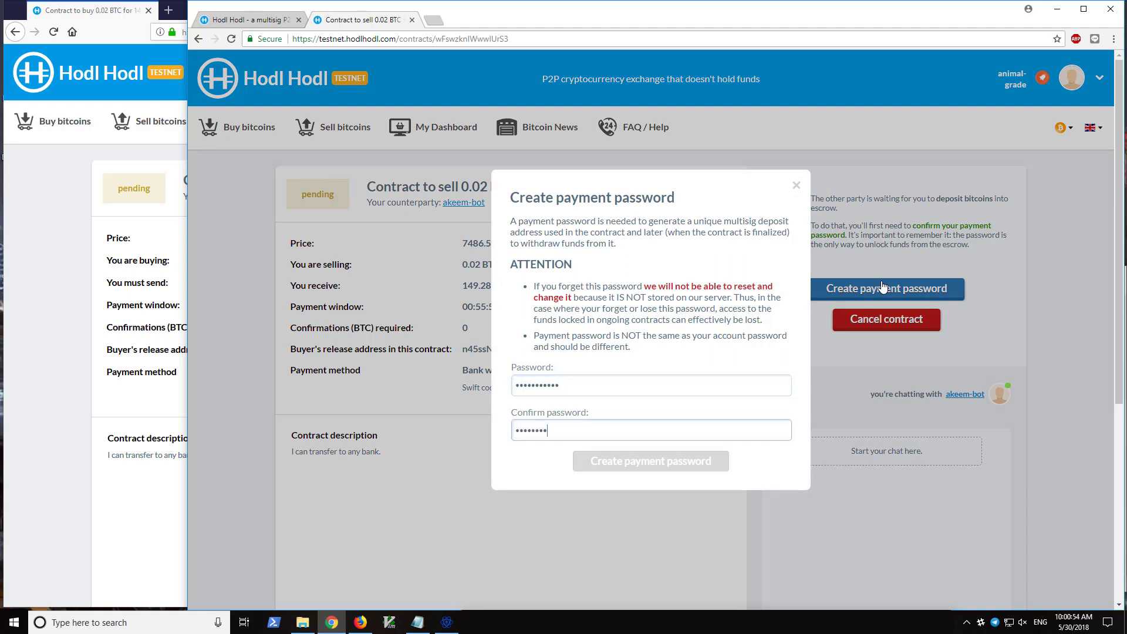
type("•••••••••••")
key("Return")
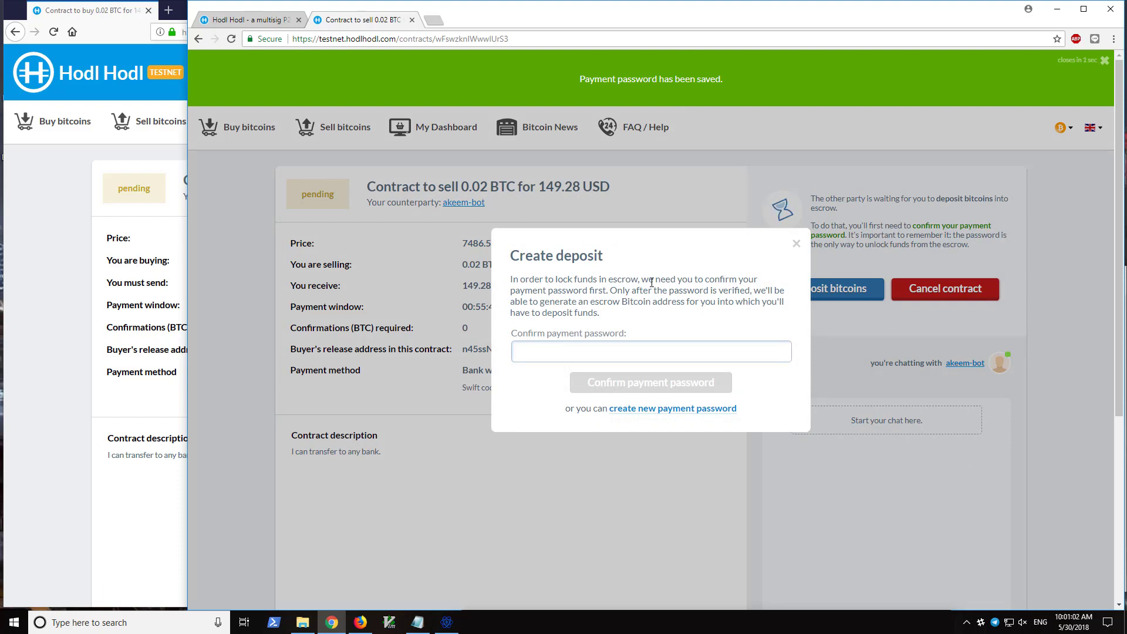
Enter the payment password in Create deposit to reveal the 0.02 BTC escrow address
type("********")
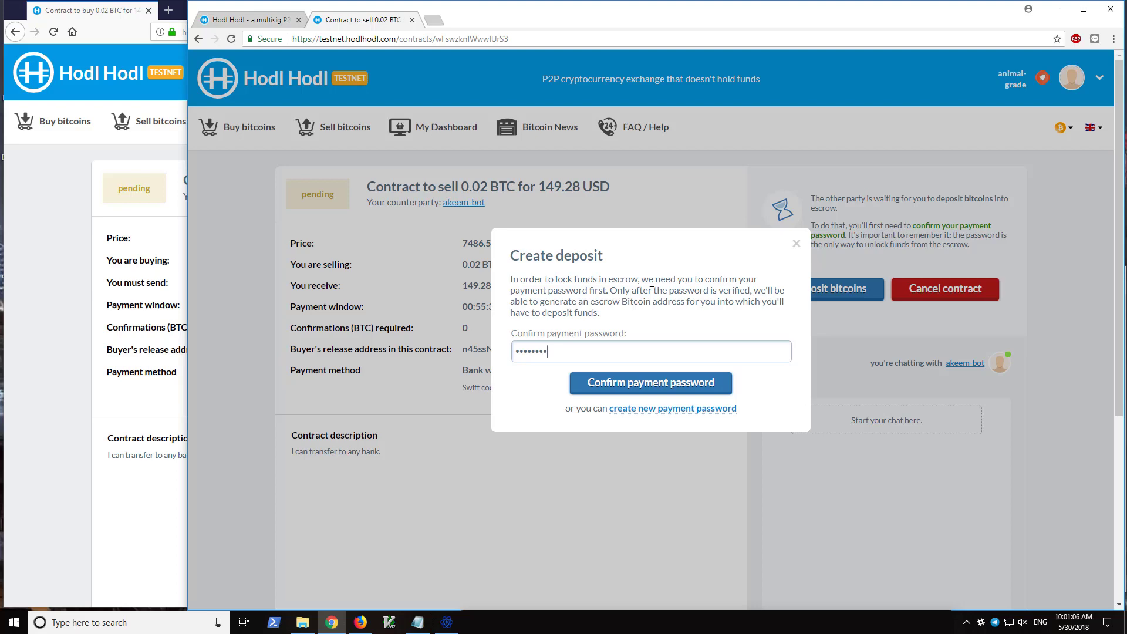
left_click(637, 392)
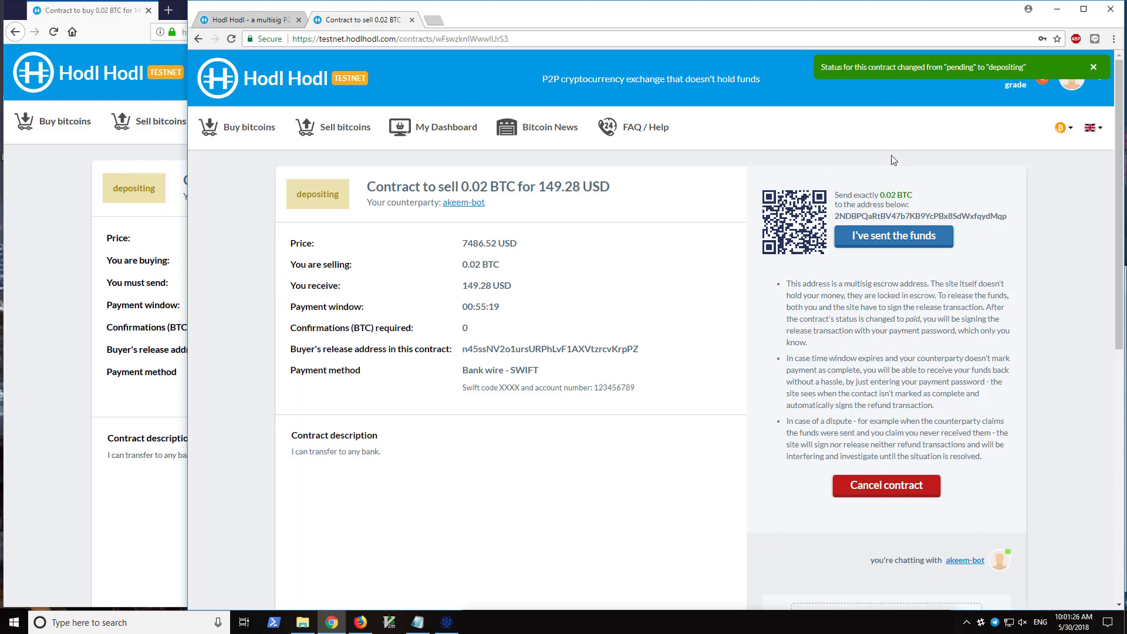
Copy the escrow address and paste it into Pay to on Electrum's Send tab
double_click(902, 216)
right_click(897, 217)
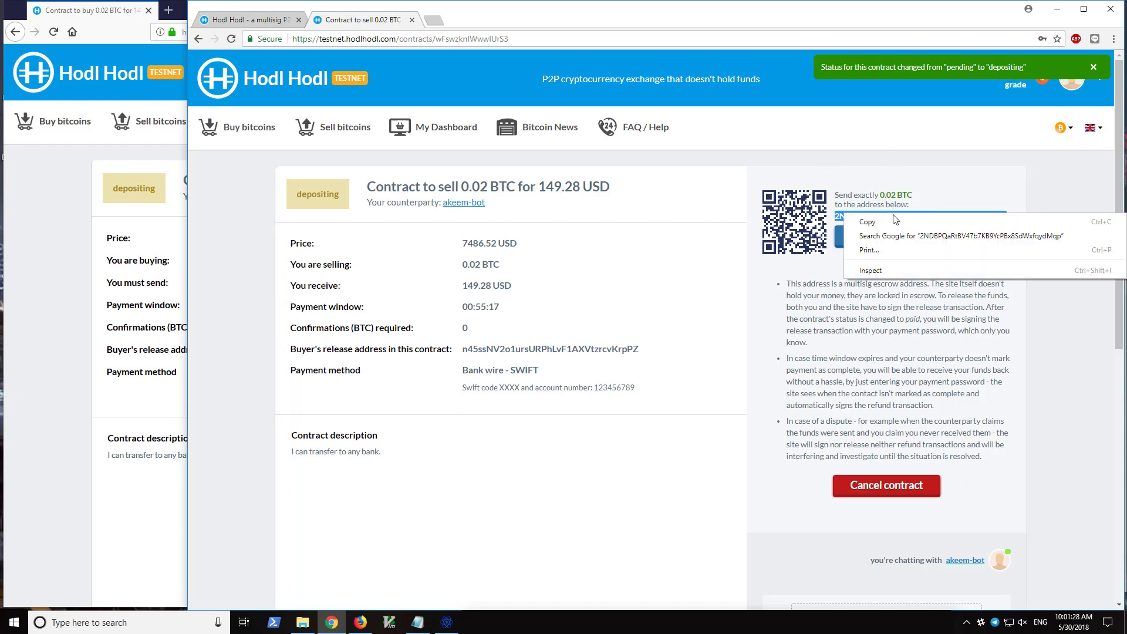
left_click(907, 224)
left_click(446, 622)
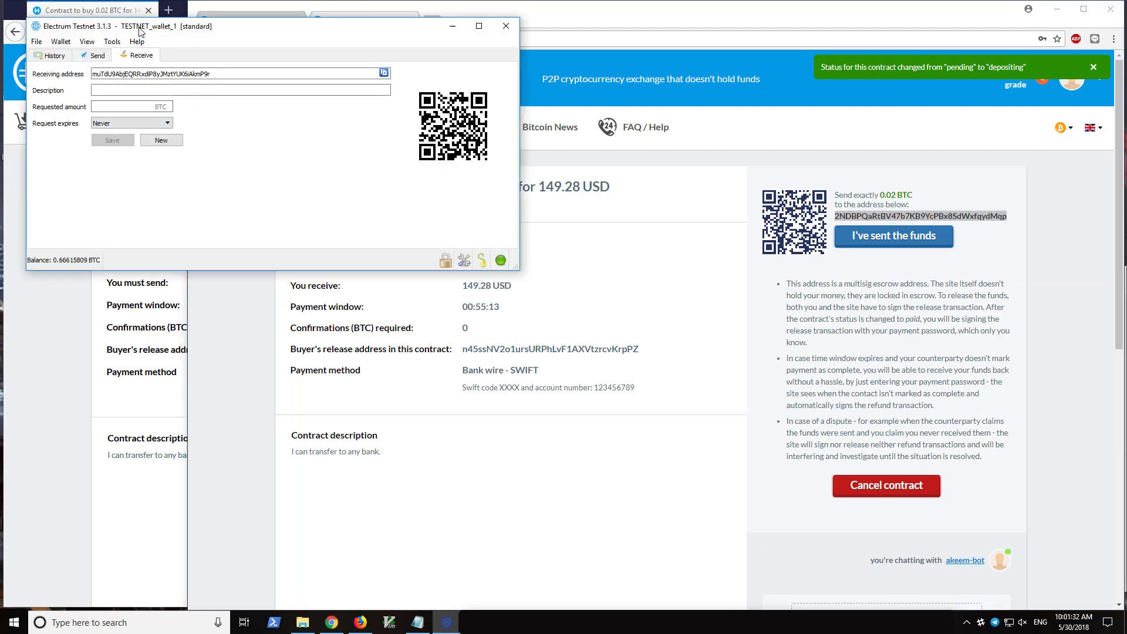
left_click(97, 55)
right_click(105, 75)
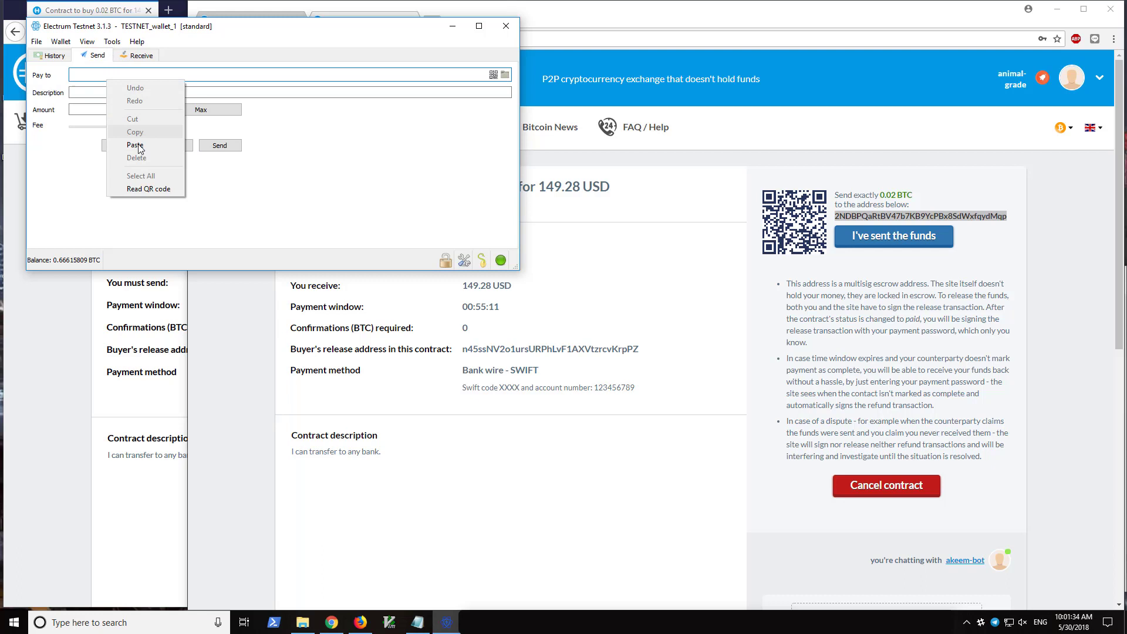
left_click(124, 138)
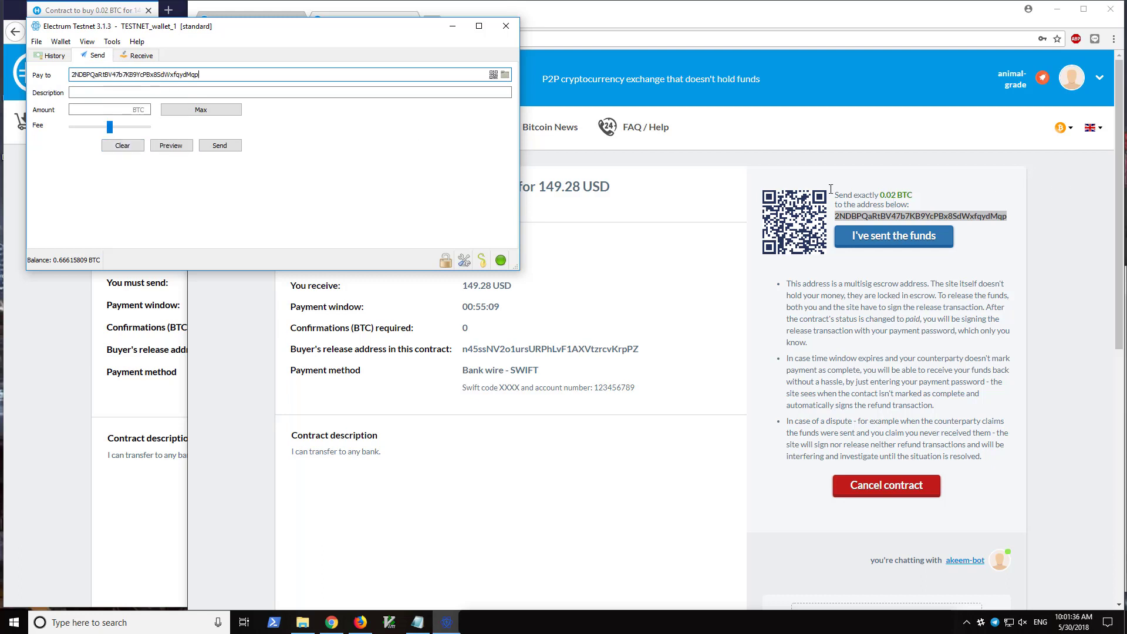
Enter .02 as the amount and send the payment, accepting the fee
left_click(91, 110)
type(".02")
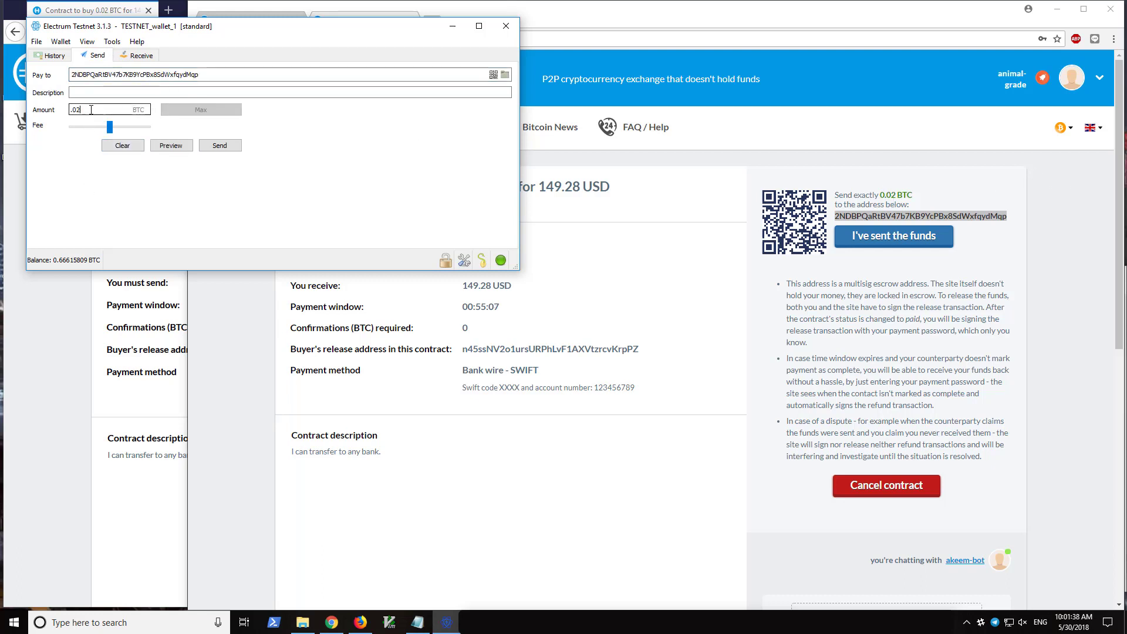
left_click(218, 147)
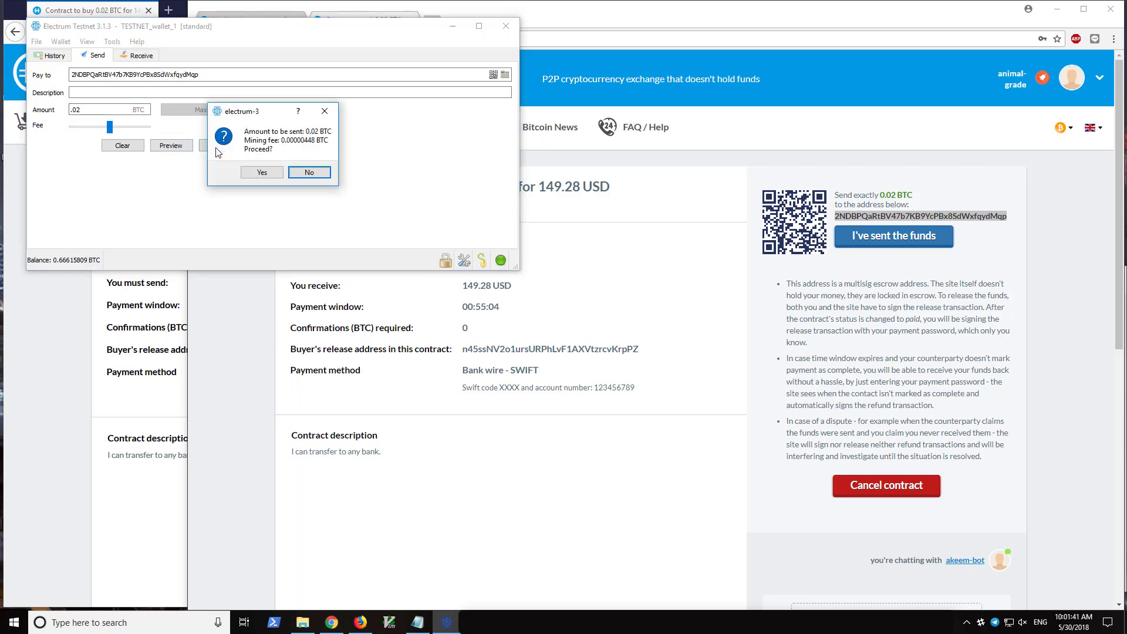
left_click(263, 173)
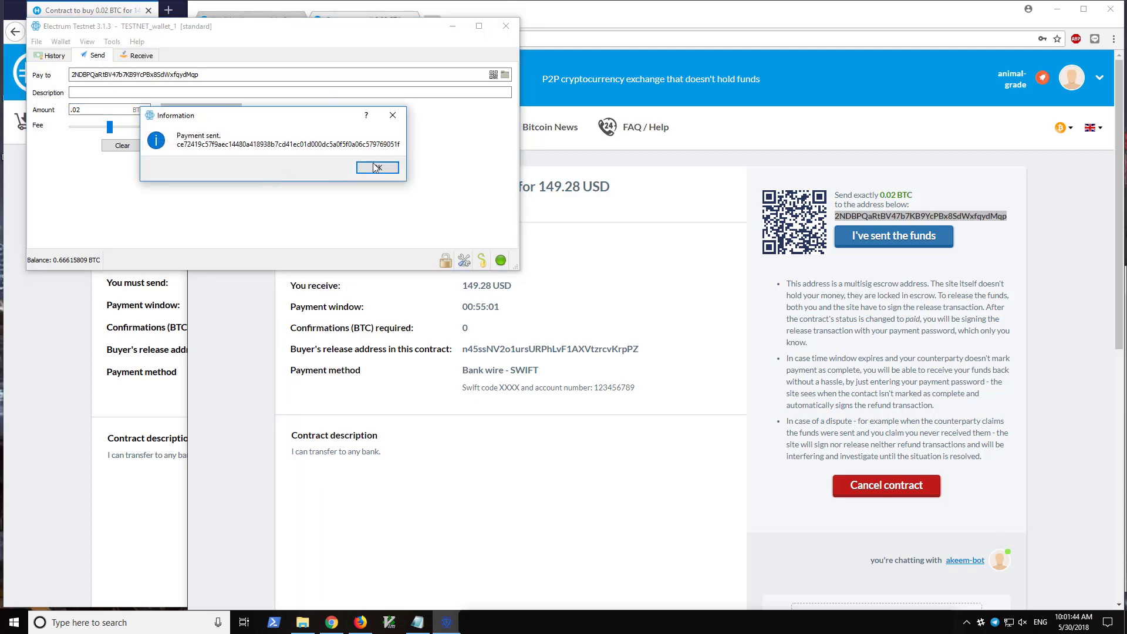
left_click(376, 167)
left_click(757, 279)
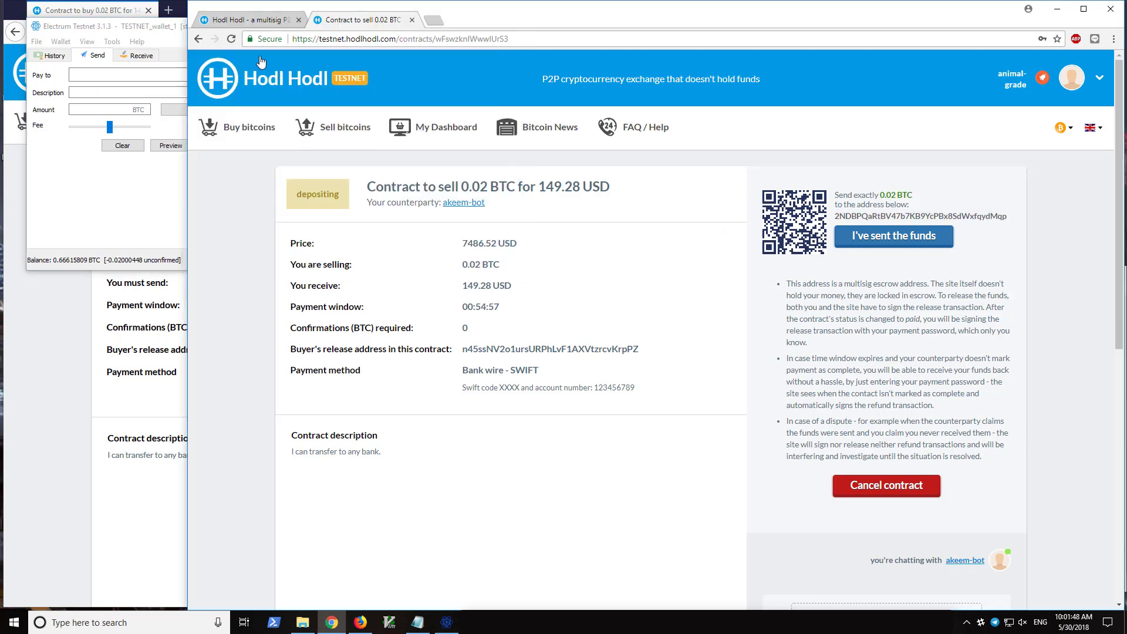
Reload the seller's contract to show 0.02 BTC in escrow, then bring up the buyer's contract
key("F5")
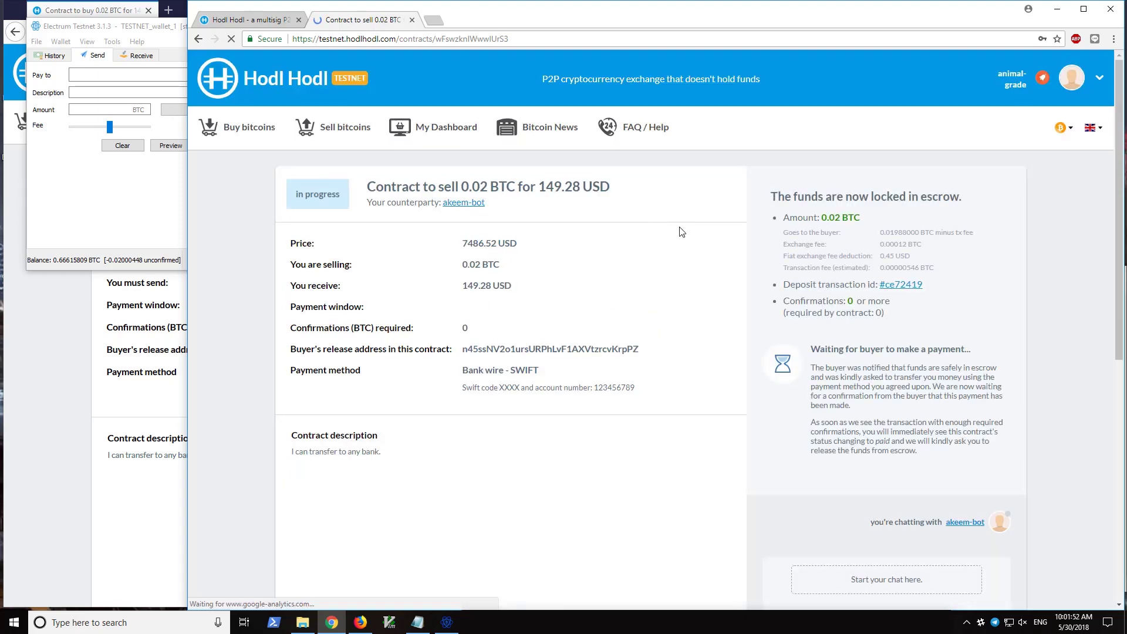
left_click(65, 409)
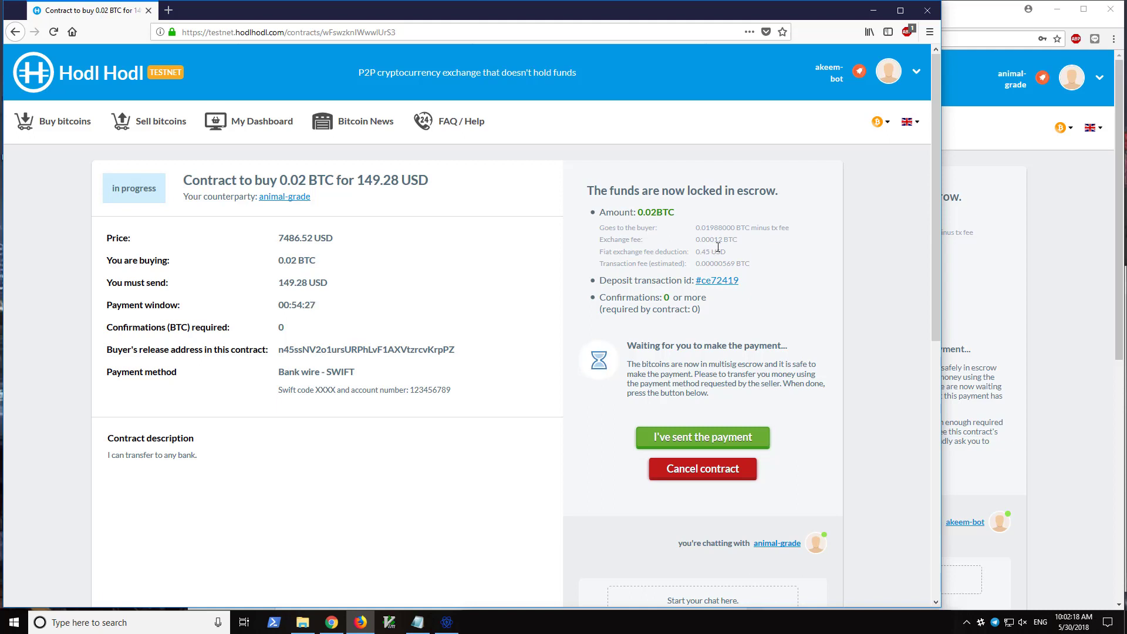
Send 'Ok I'm sending the funds now' to the seller from the buyer's contract chat
left_click(1033, 287)
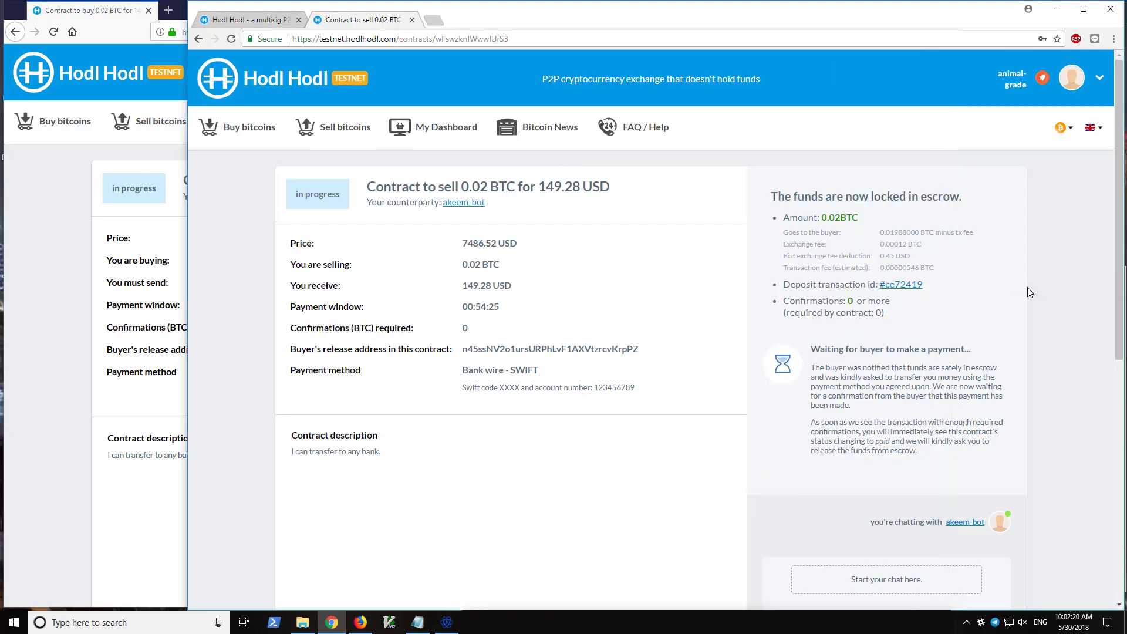
scroll(911, 301, "down", 2)
left_click(160, 526)
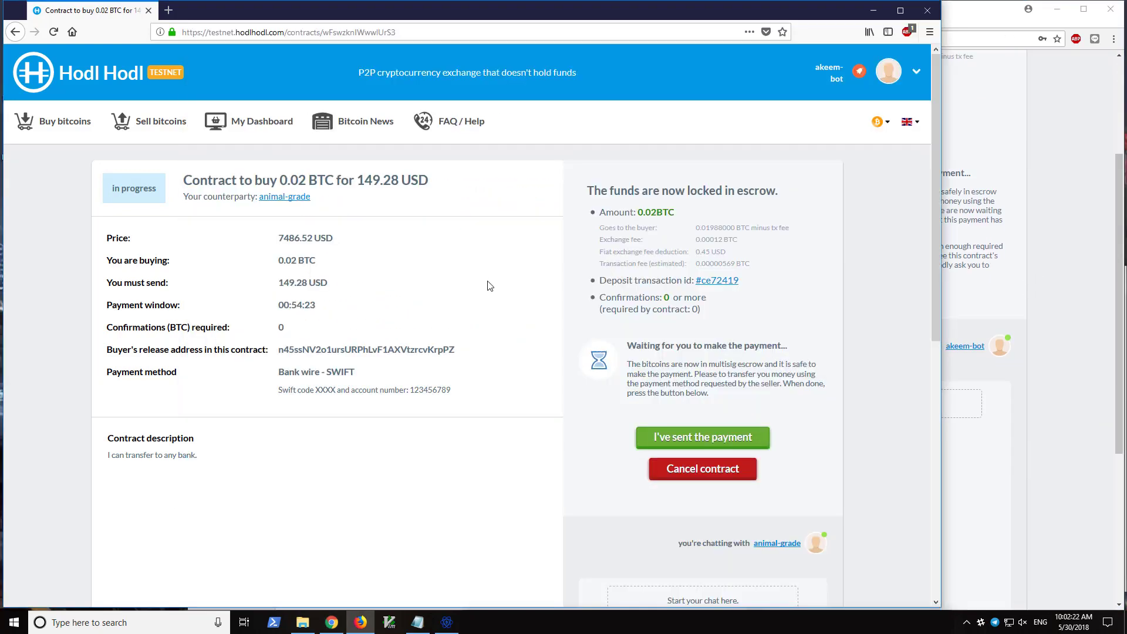
scroll(614, 319, "down", 8)
left_click(646, 485)
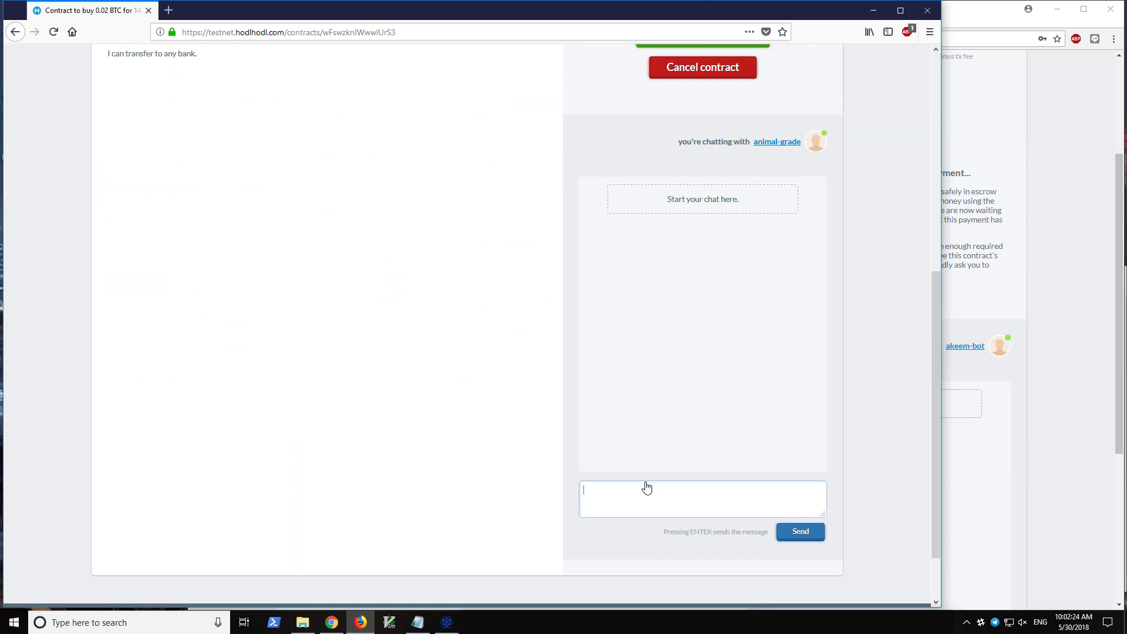
scroll(529, 432, "down", 10)
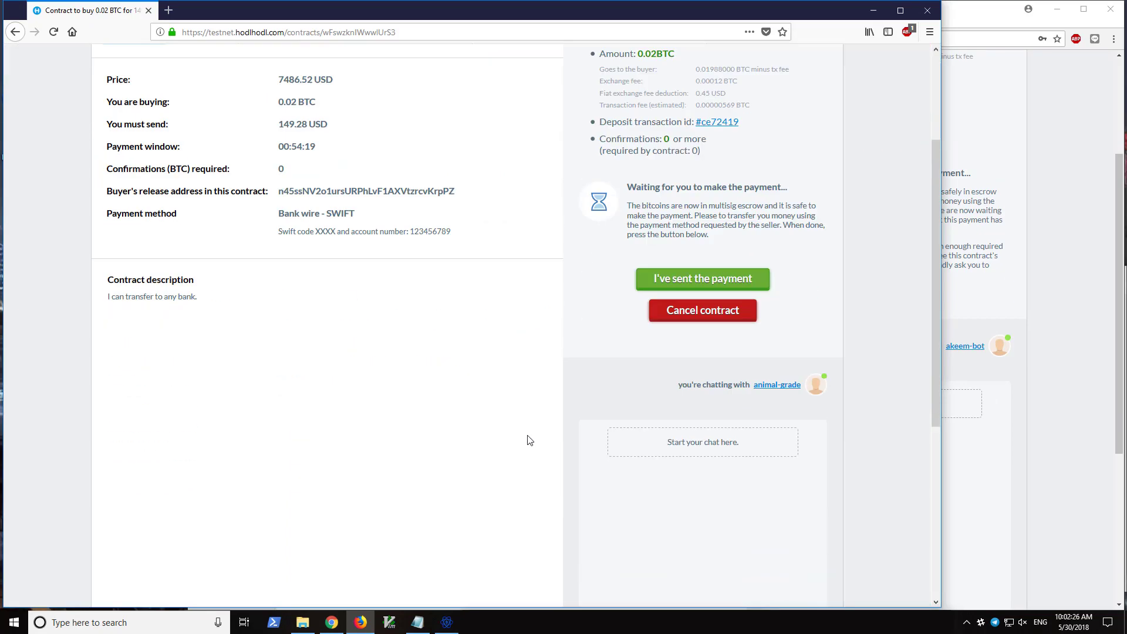
left_click(619, 433)
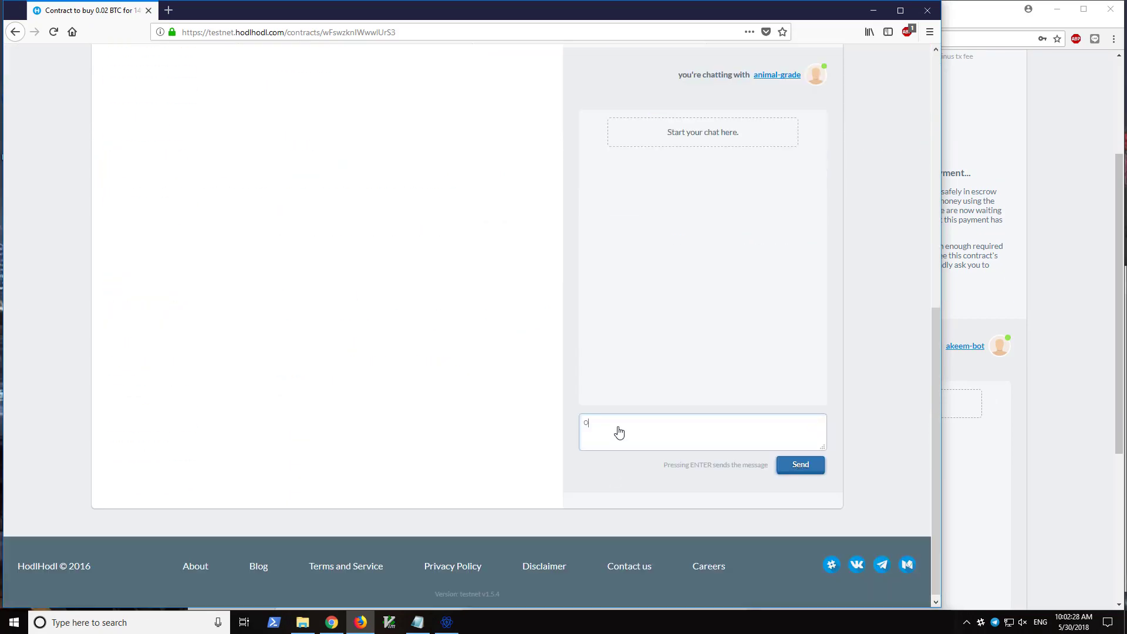
type("Ok I'm sending the funds now")
left_click(800, 465)
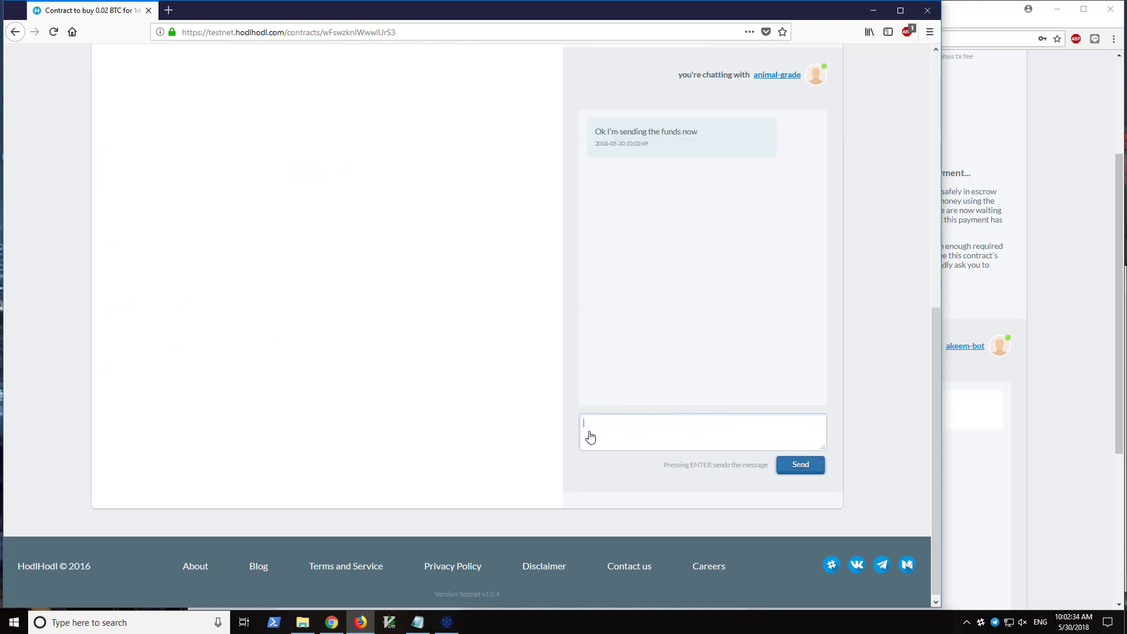
Reply 'Ok thank you' from the seller's contract chat
left_click(1093, 349)
scroll(873, 405, "down", 3)
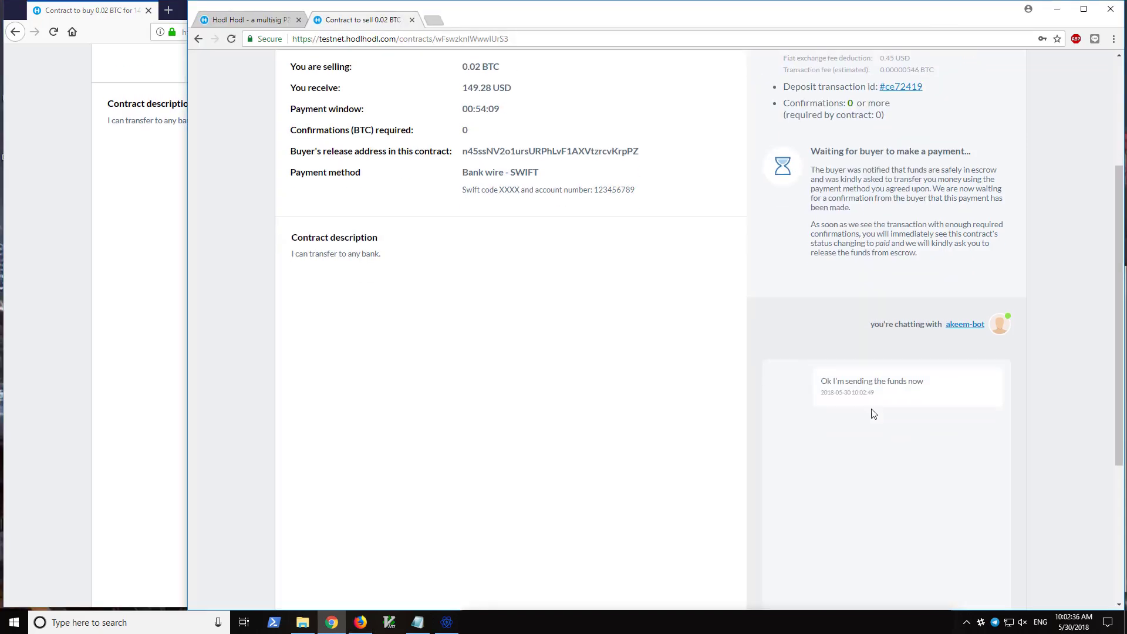
left_click(836, 540)
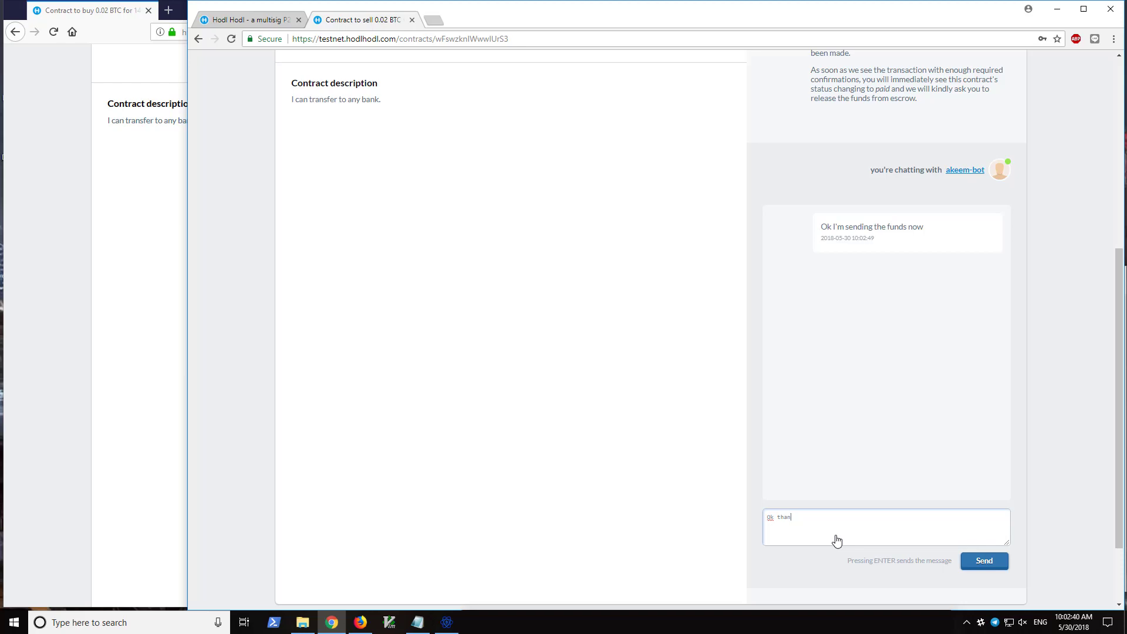
key("Return")
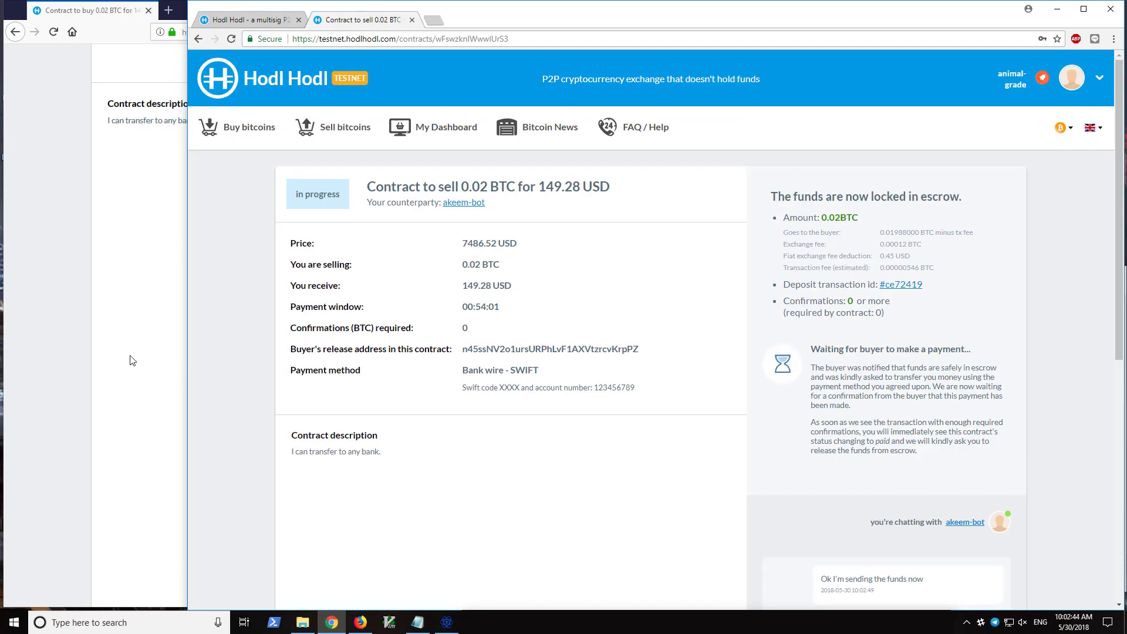
key("alt+Tab")
Mark the buyer's payment as sent so the contract shows as paid
scroll(675, 411, "up", 5)
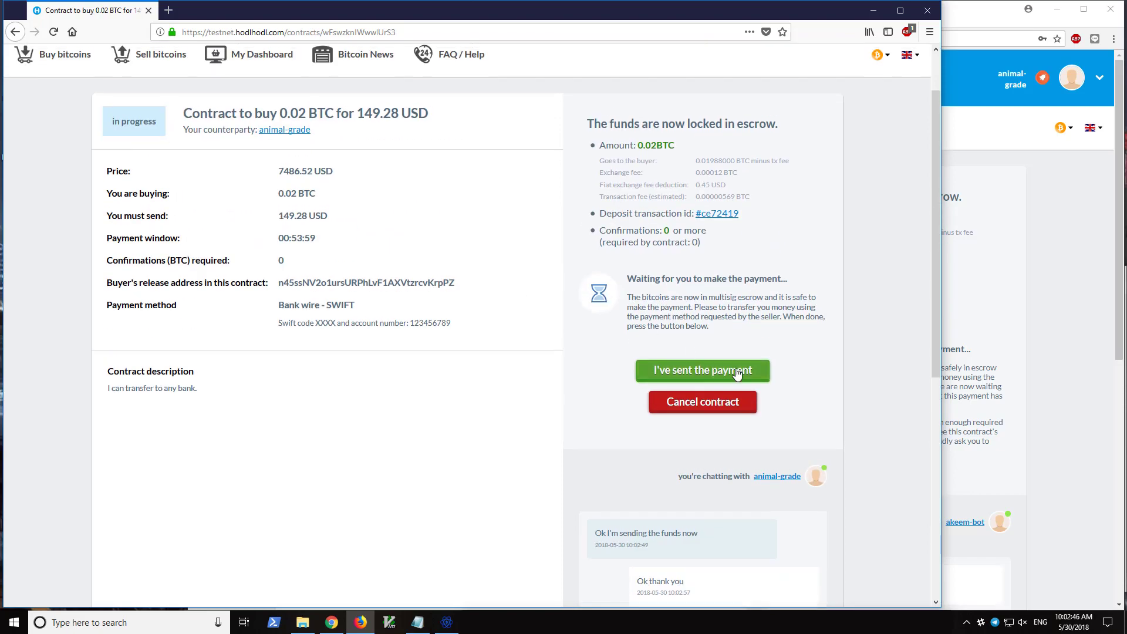
left_click(702, 370)
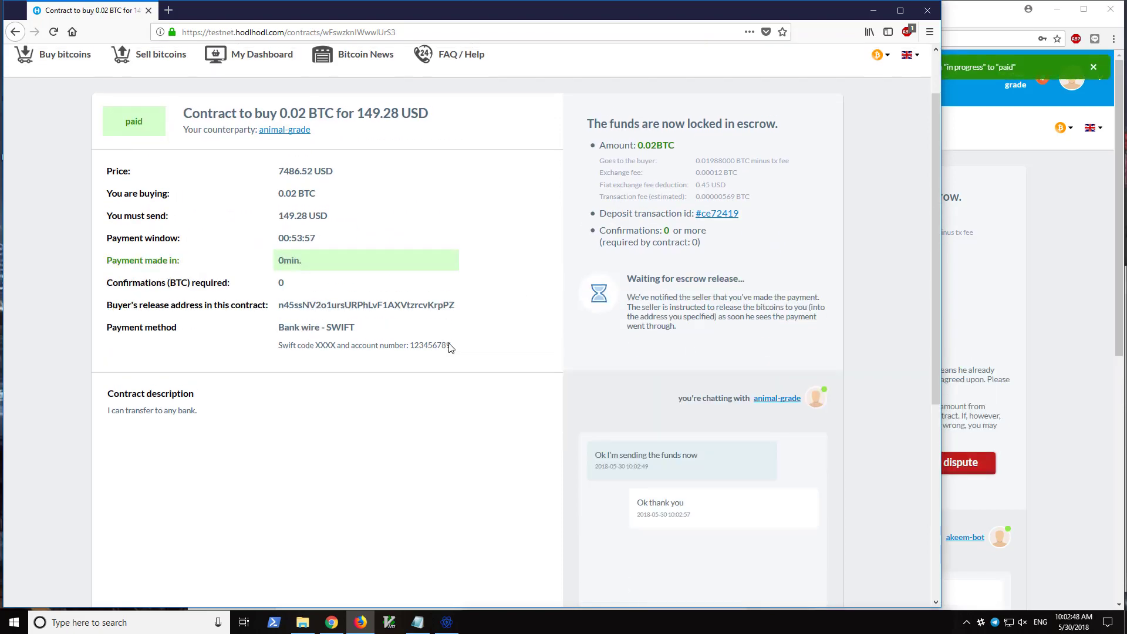
left_click(1040, 306)
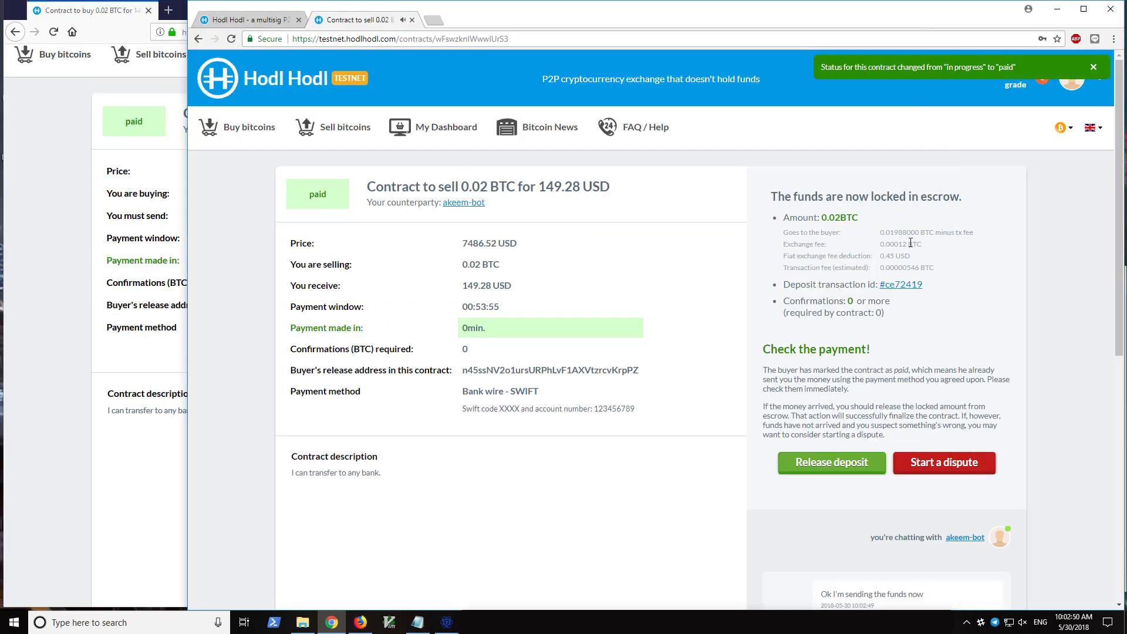
Reply 'Ok let me check my account real quick' from the seller's chat
scroll(886, 434, "down", 5)
scroll(885, 435, "down", 5)
left_click(865, 472)
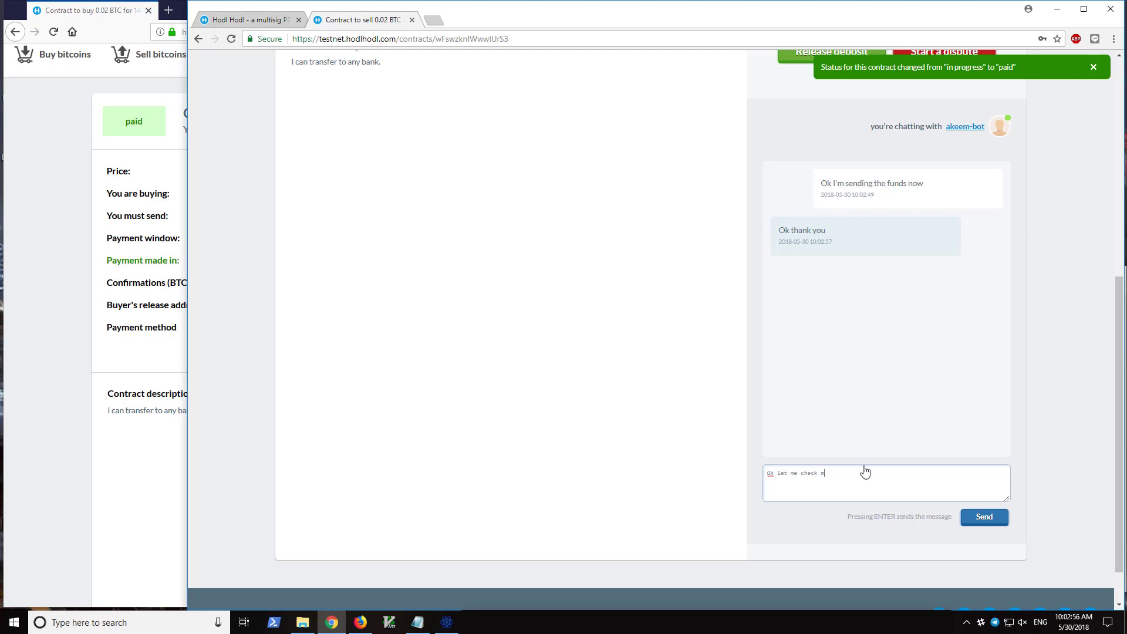
type("Ok let me check my account ")
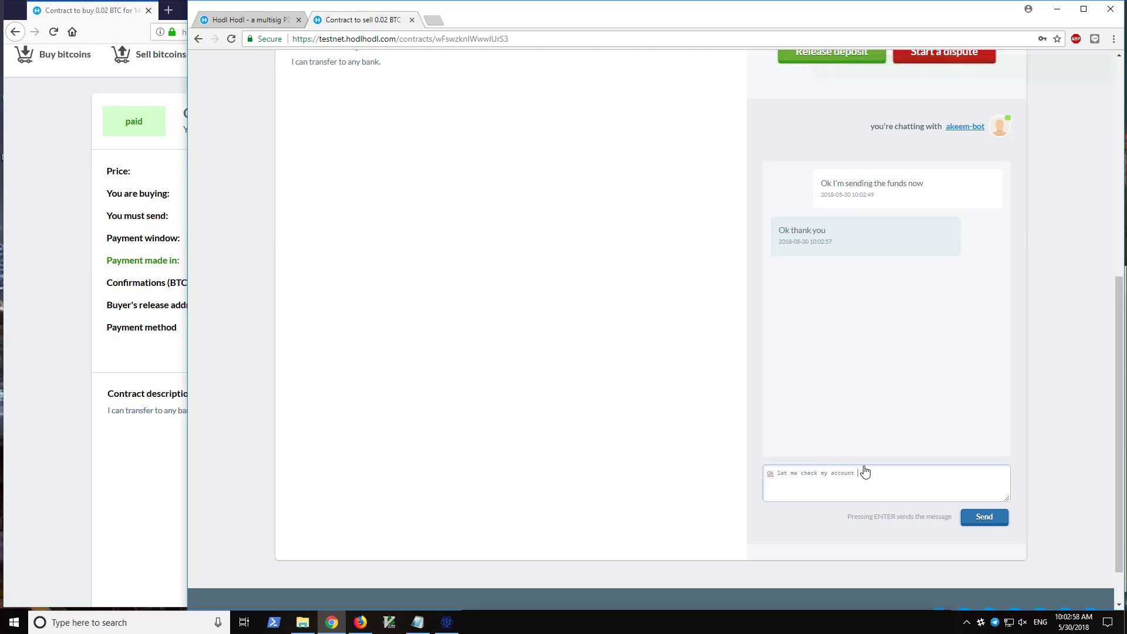
type("real quick")
left_click(986, 517)
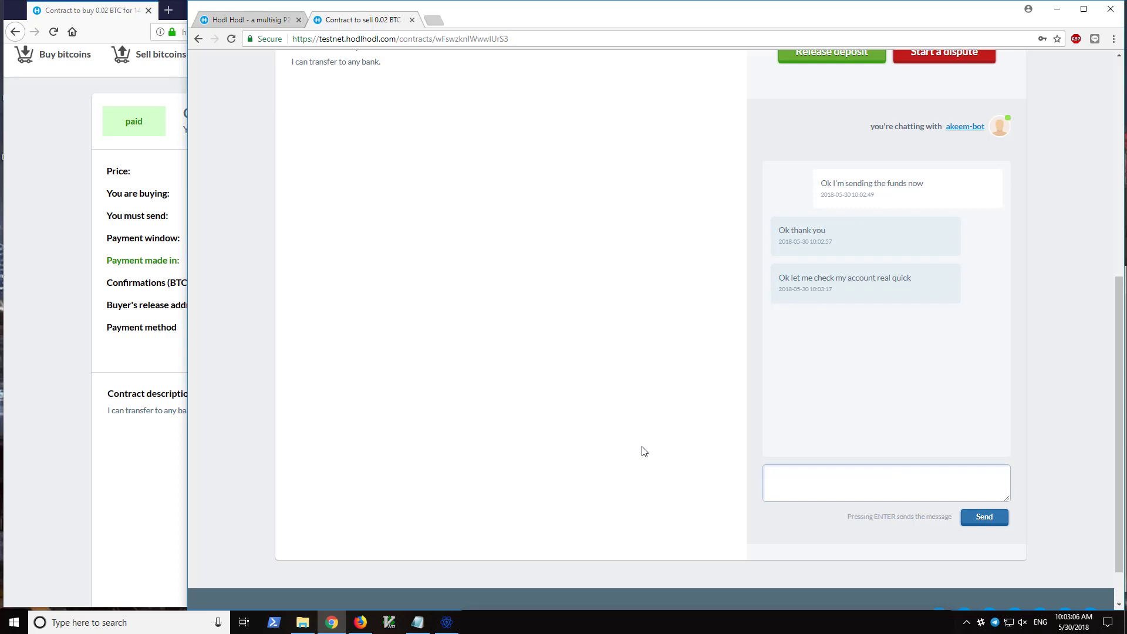
scroll(731, 441, "up", 7)
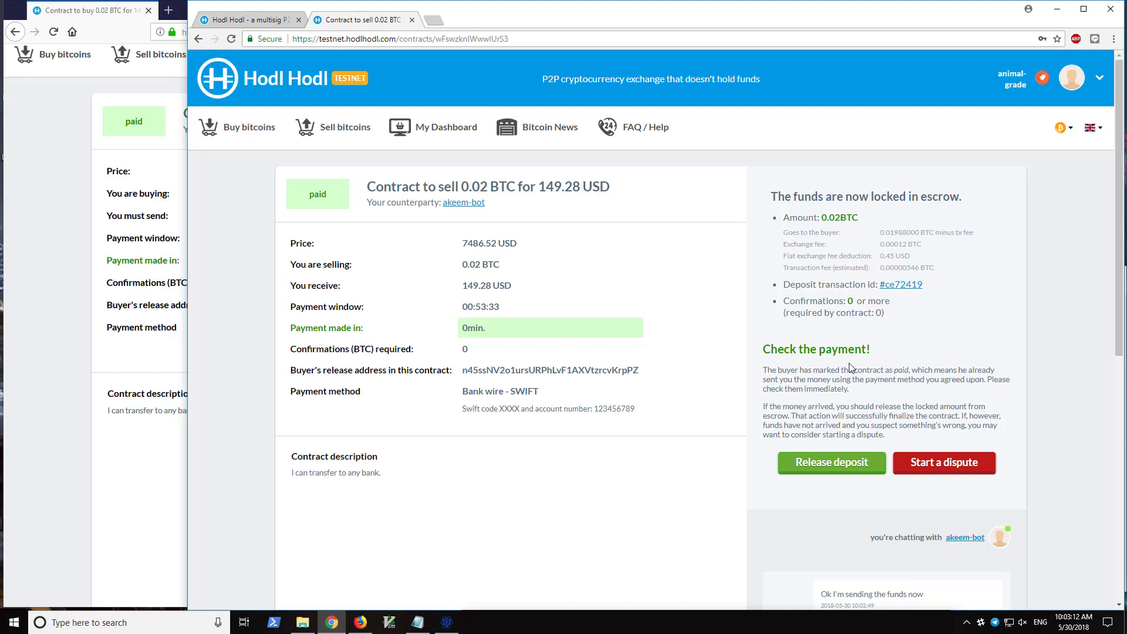
Release the 0.02 BTC escrow to the buyer by entering the payment password, then check the buyer's completed contract
left_click(824, 465)
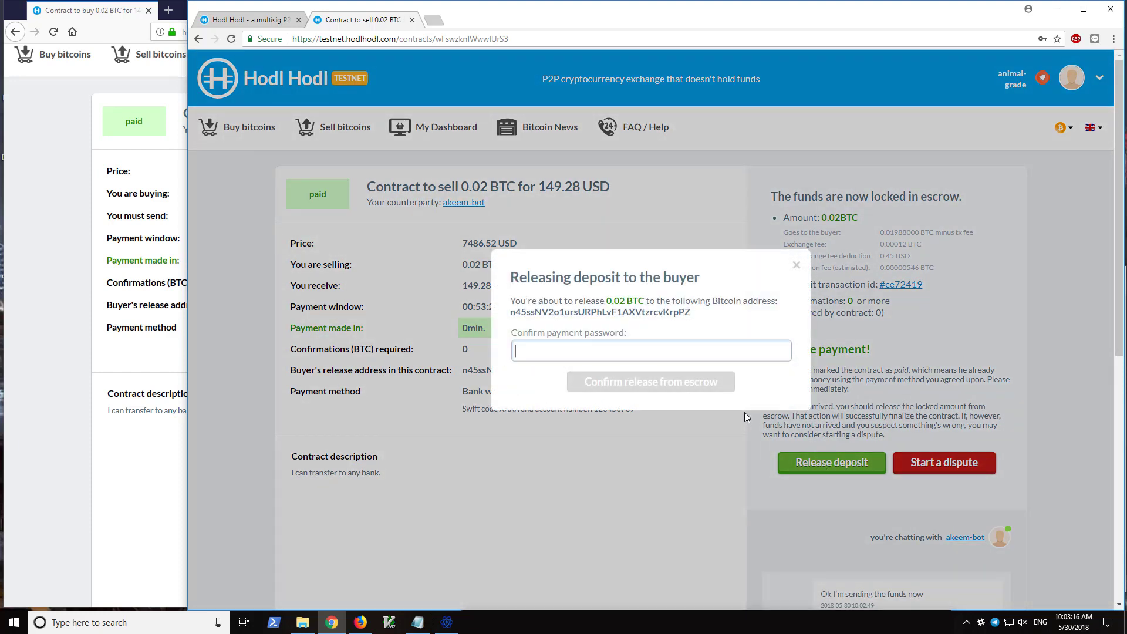
type("*********")
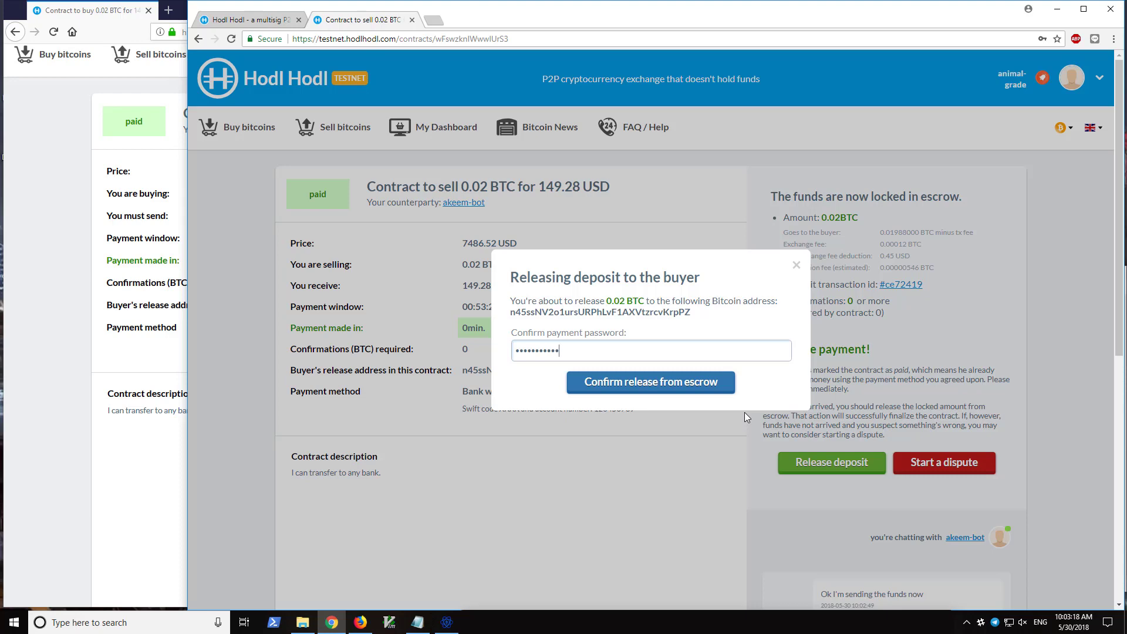
key("Return")
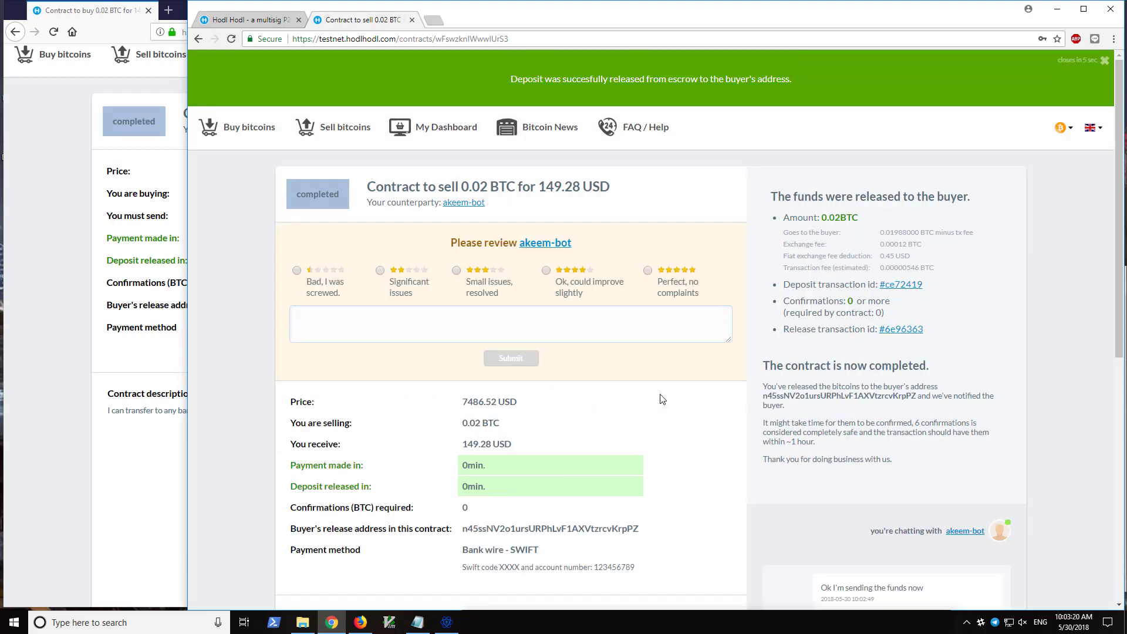
left_click(37, 336)
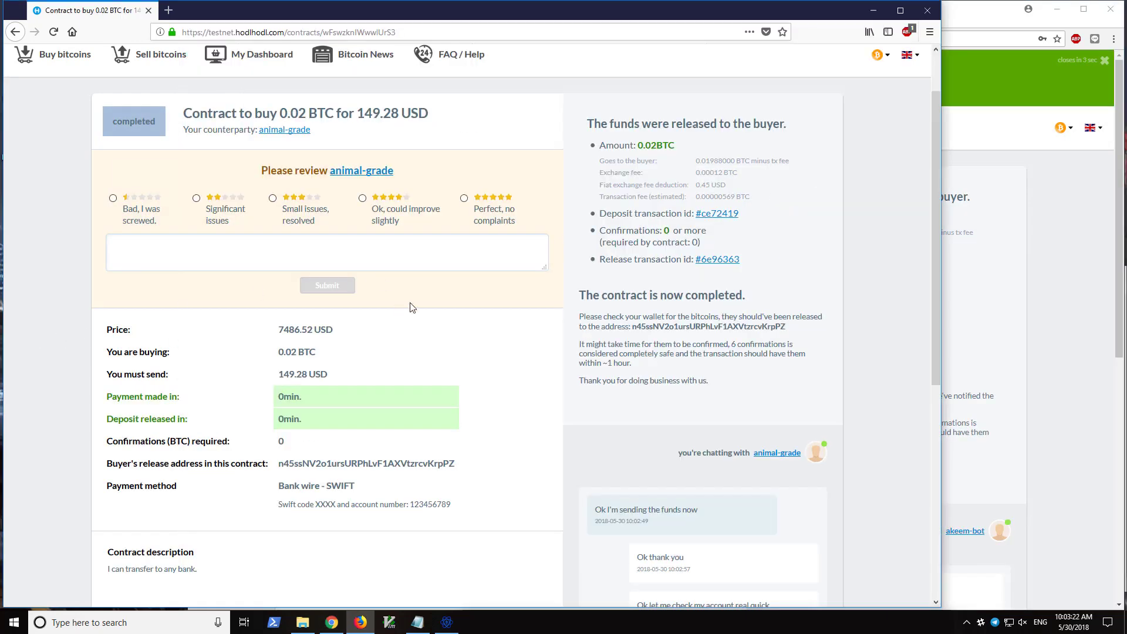
scroll(541, 307, "down", 5)
scroll(540, 307, "up", 8)
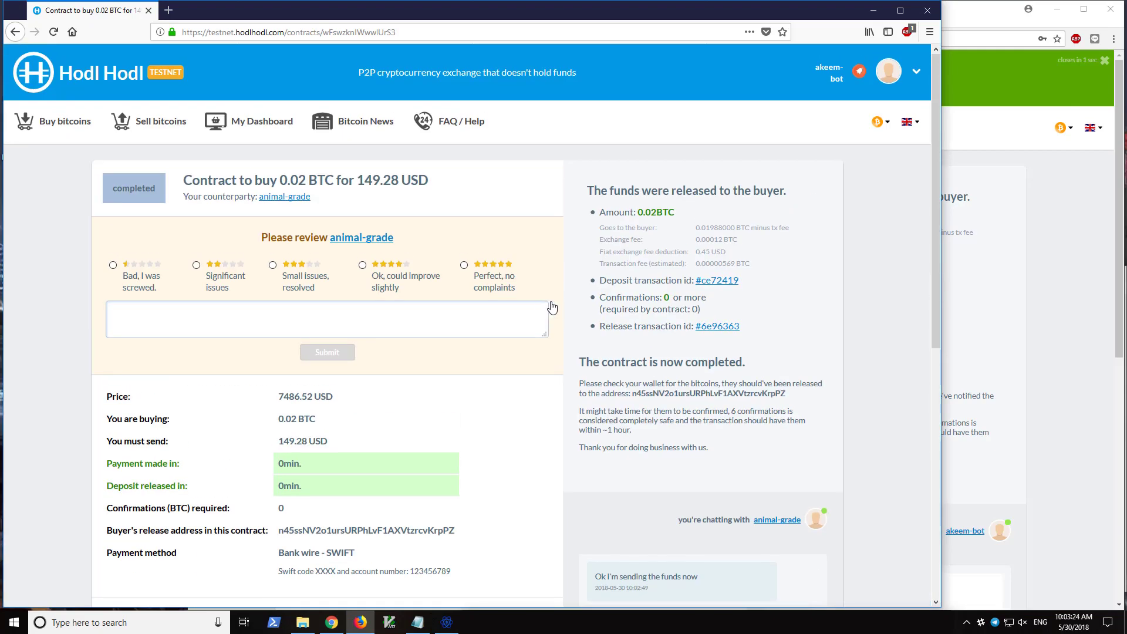
Rate animal-grade five stars with 'Quick and Easy, great trader, thank you'
left_click(464, 265)
left_click(238, 319)
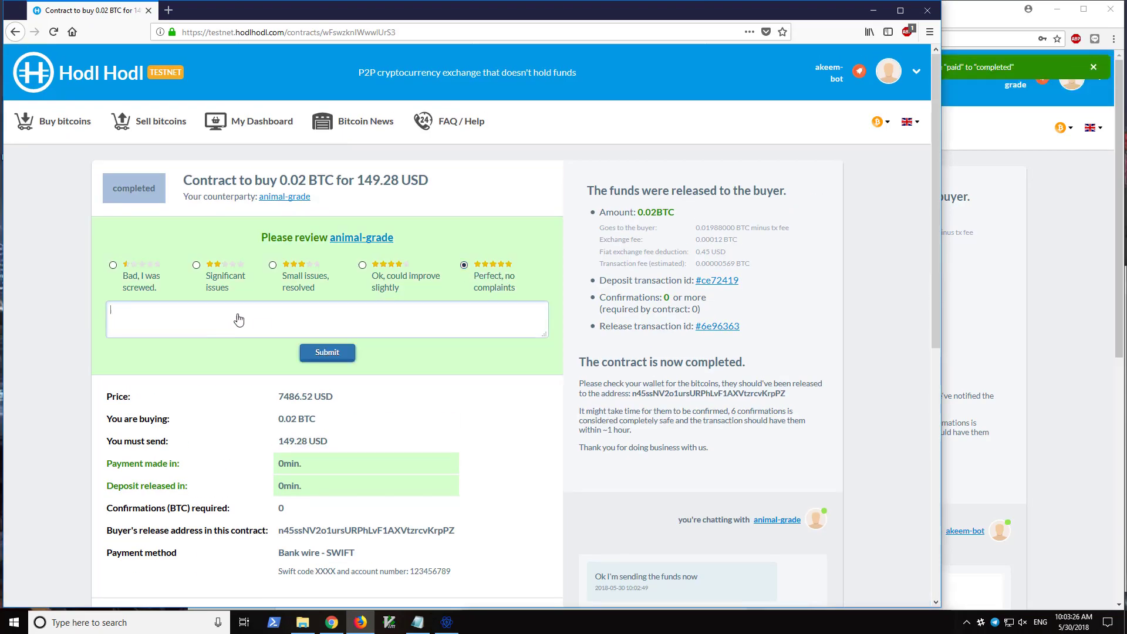
type("Quick and Eas")
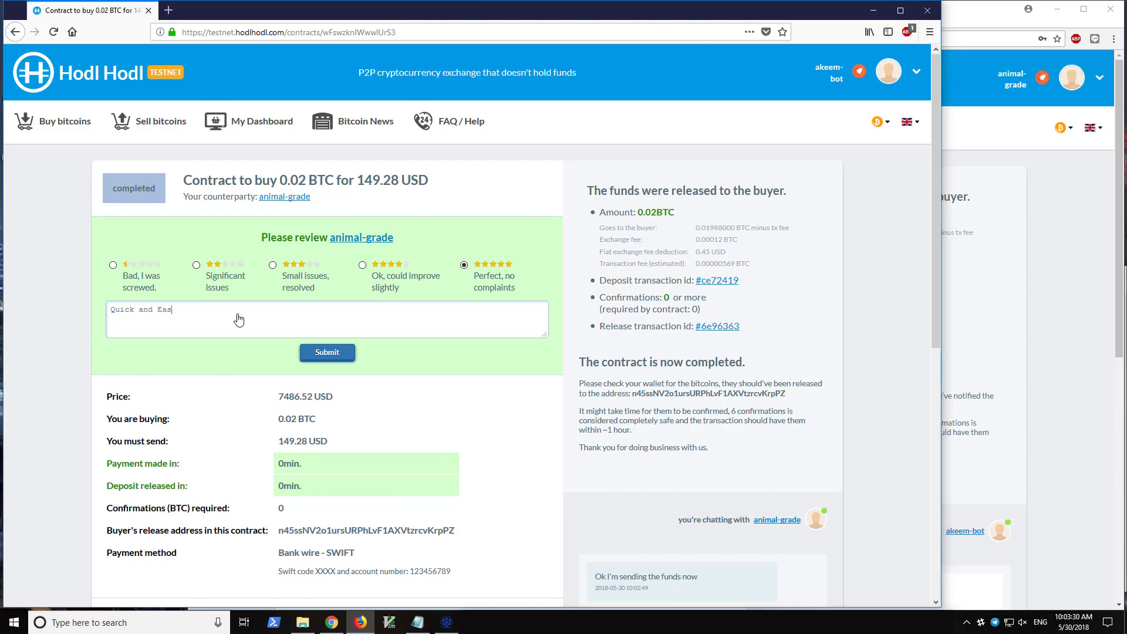
type("y, great trader, thank you")
left_click(323, 352)
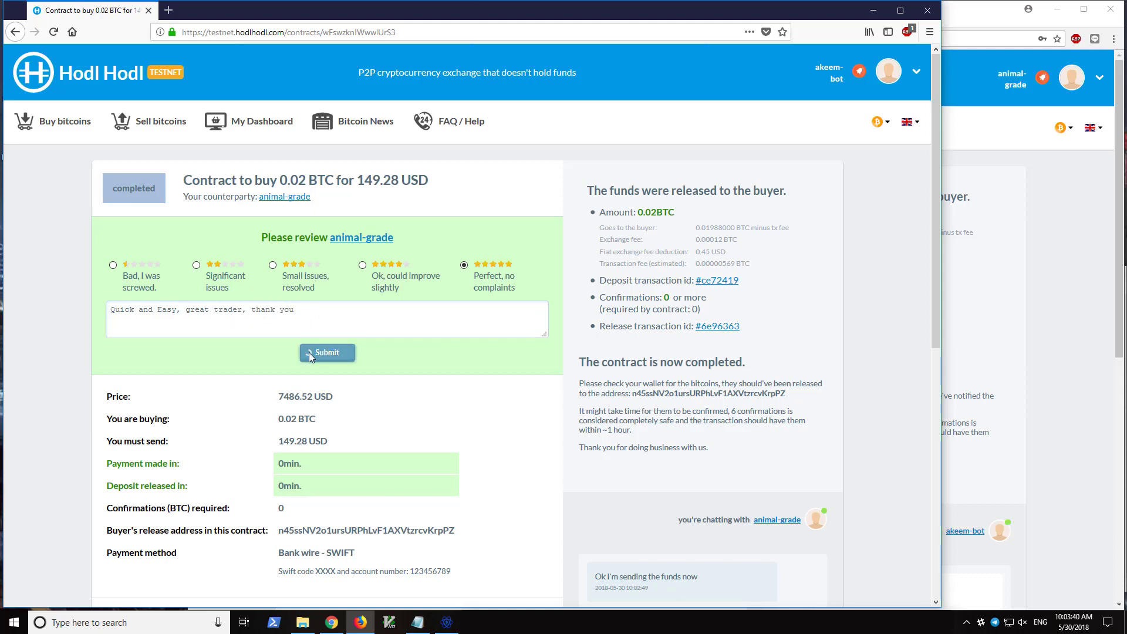
Rate akeem-bot five stars with the same comment, and open the deposit and release transactions in new tabs
key("alt+Tab")
left_click(506, 341)
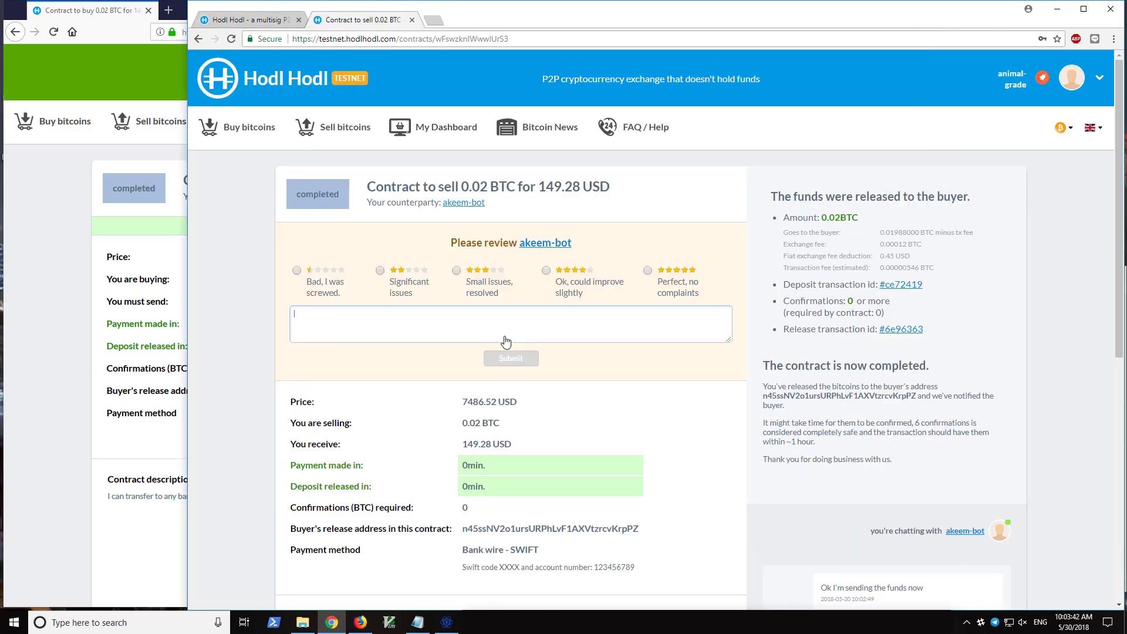
type("Quick and Easy, great trader, thank you")
left_click(648, 271)
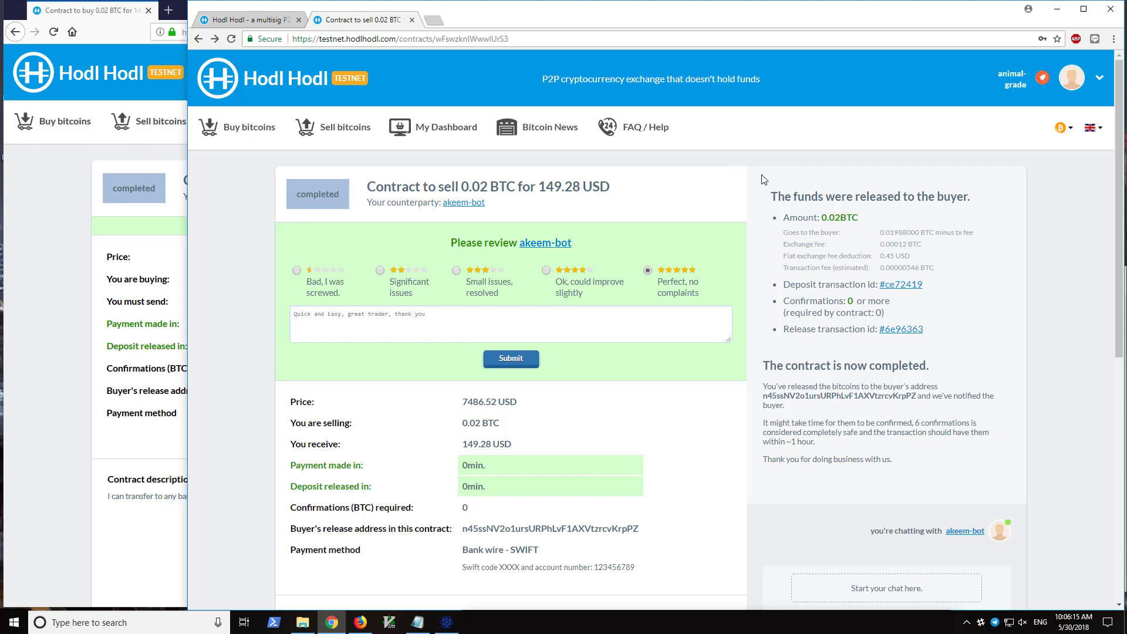
middle_click(888, 286)
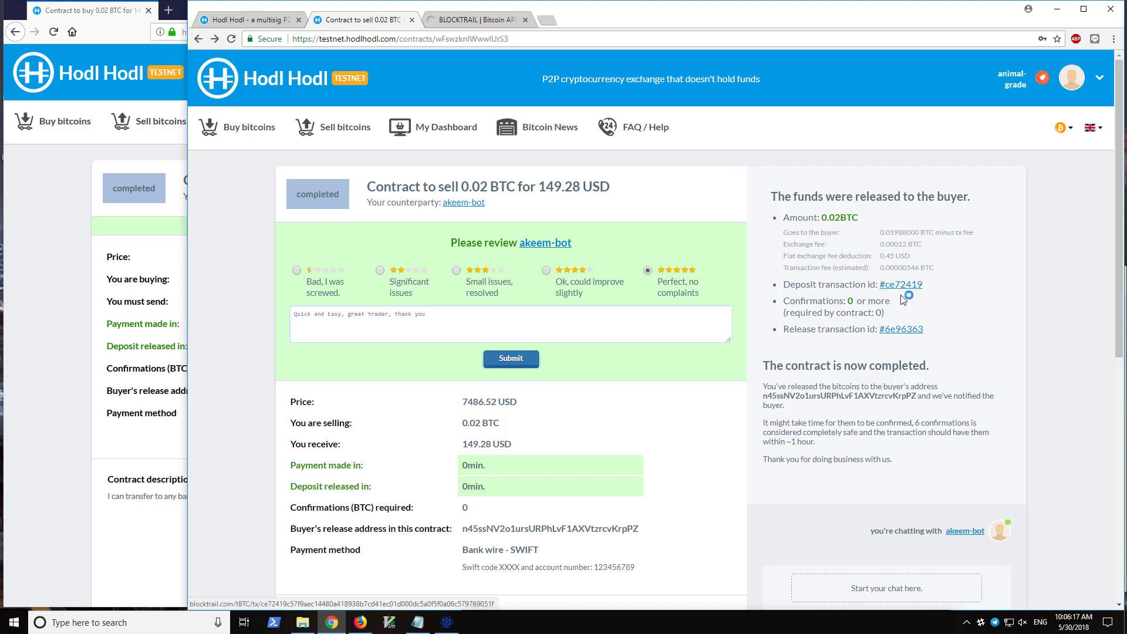
middle_click(902, 334)
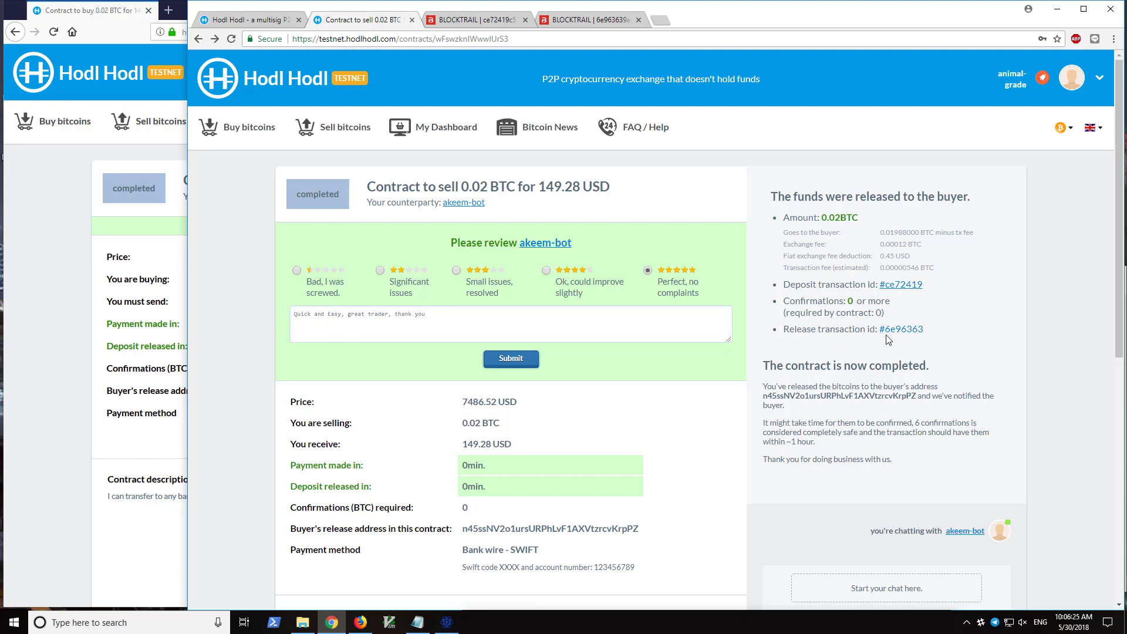
View the ce72419 deposit transaction, then the 6e963639 release transaction on Blocktrail
left_click(481, 21)
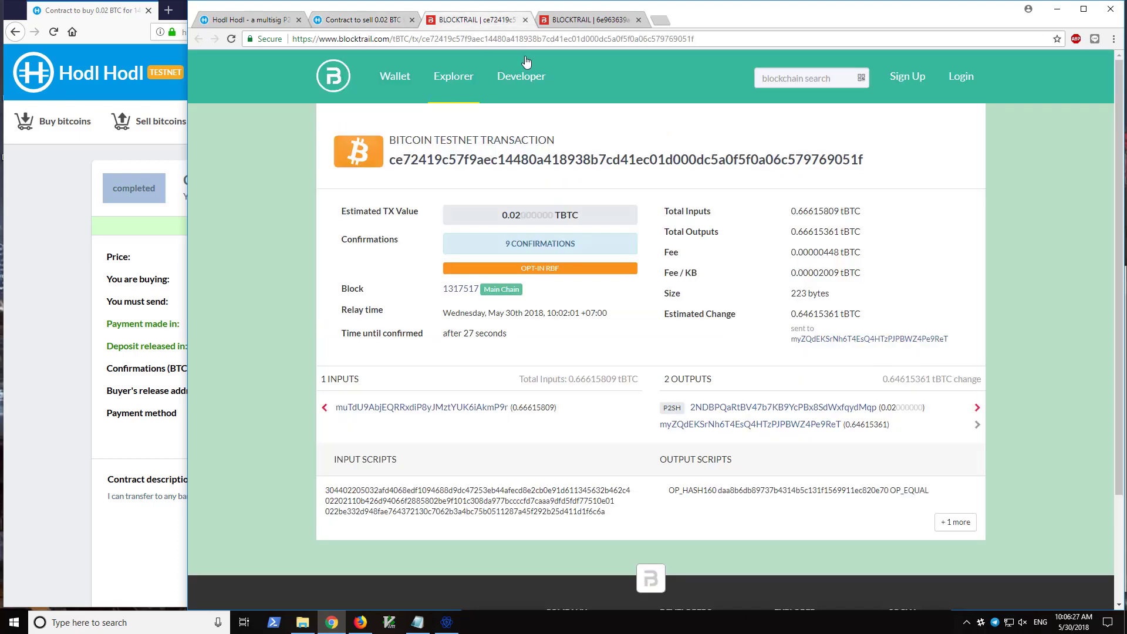
left_click(602, 24)
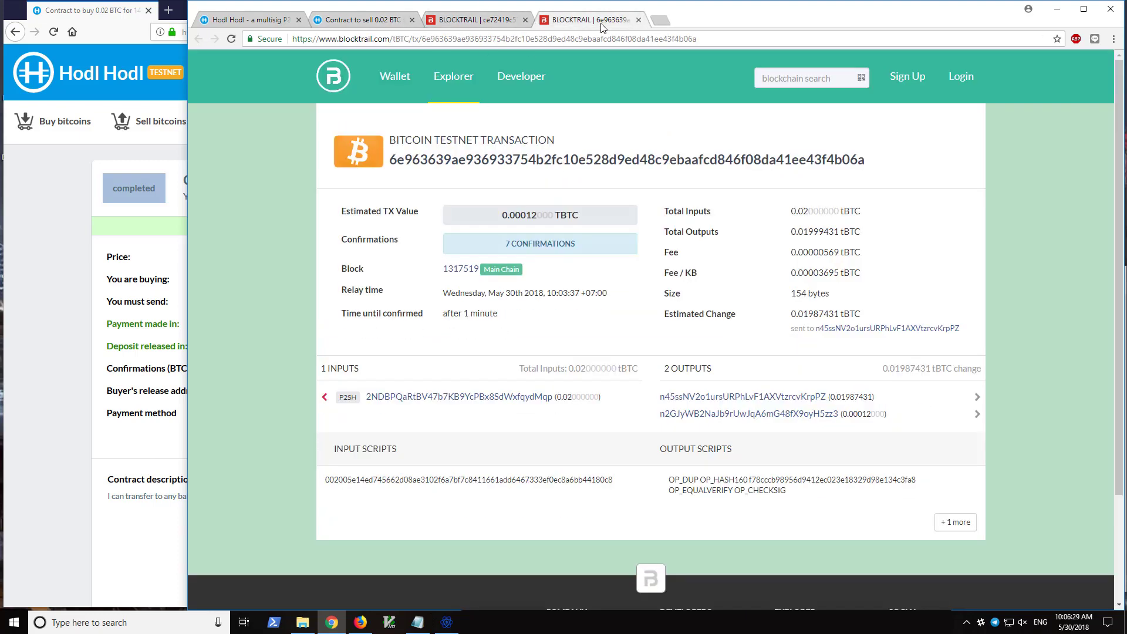